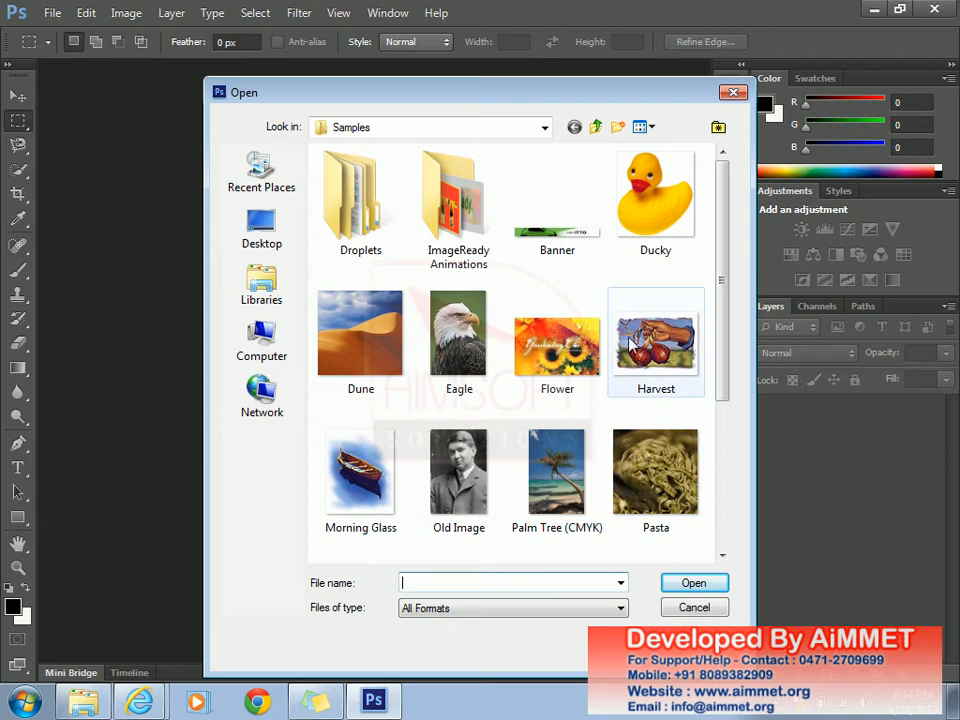
- Select the Ducky thumbnail in the Samples folder and open it
{"action": "left_click", "coordinate": [654, 255]}
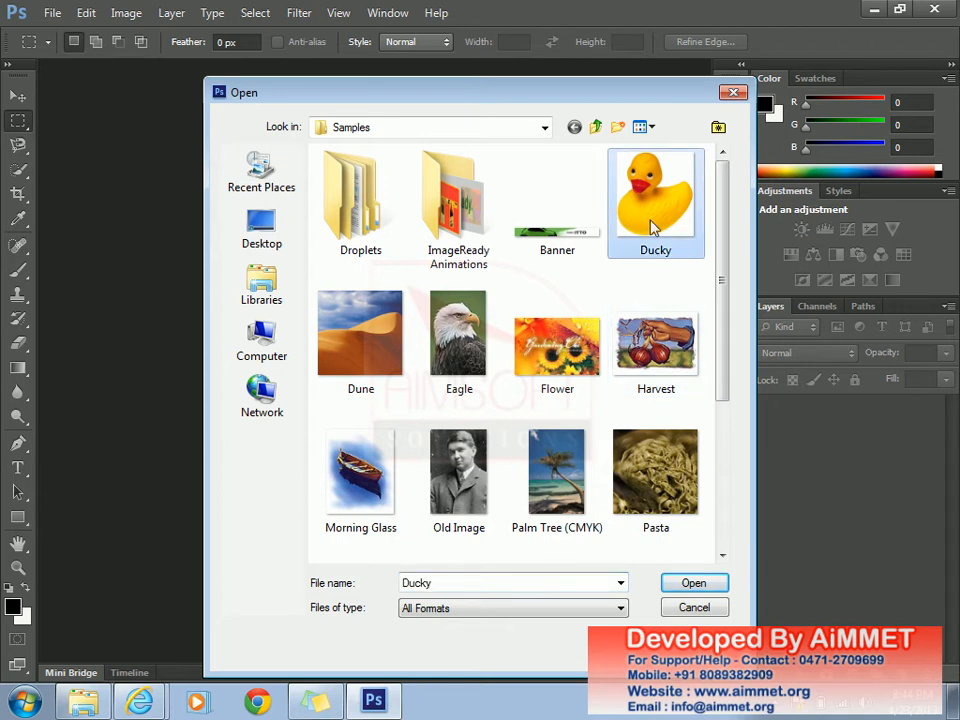
{"action": "left_click", "coordinate": [699, 585]}
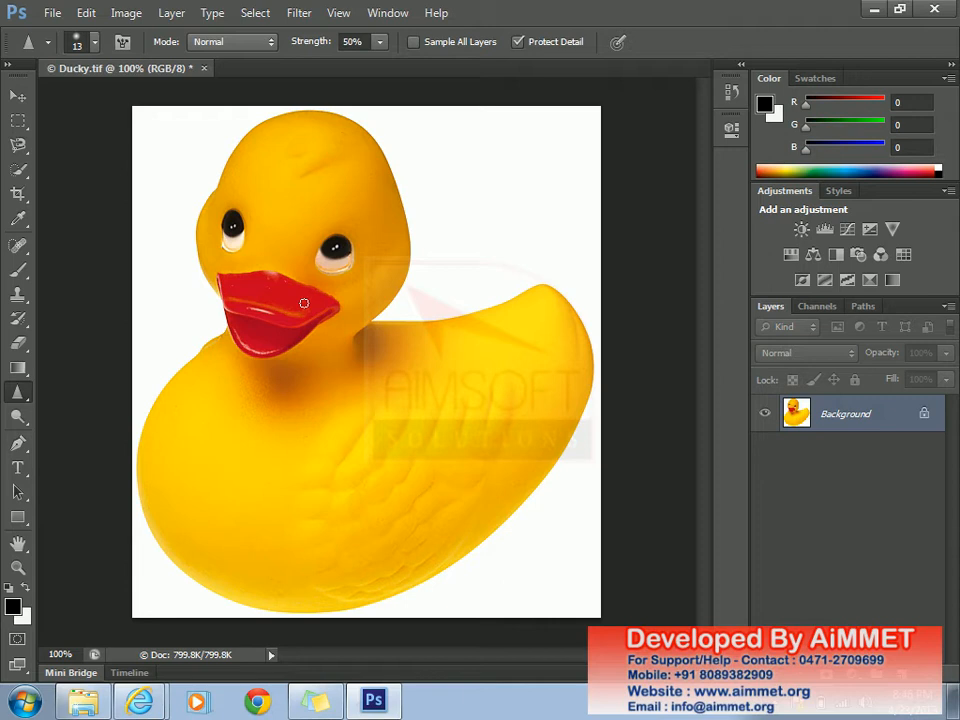
- Swap the Sharpen tool for the Smudge Tool from the toolbar flyout
{"action": "left_click", "coordinate": [25, 402]}
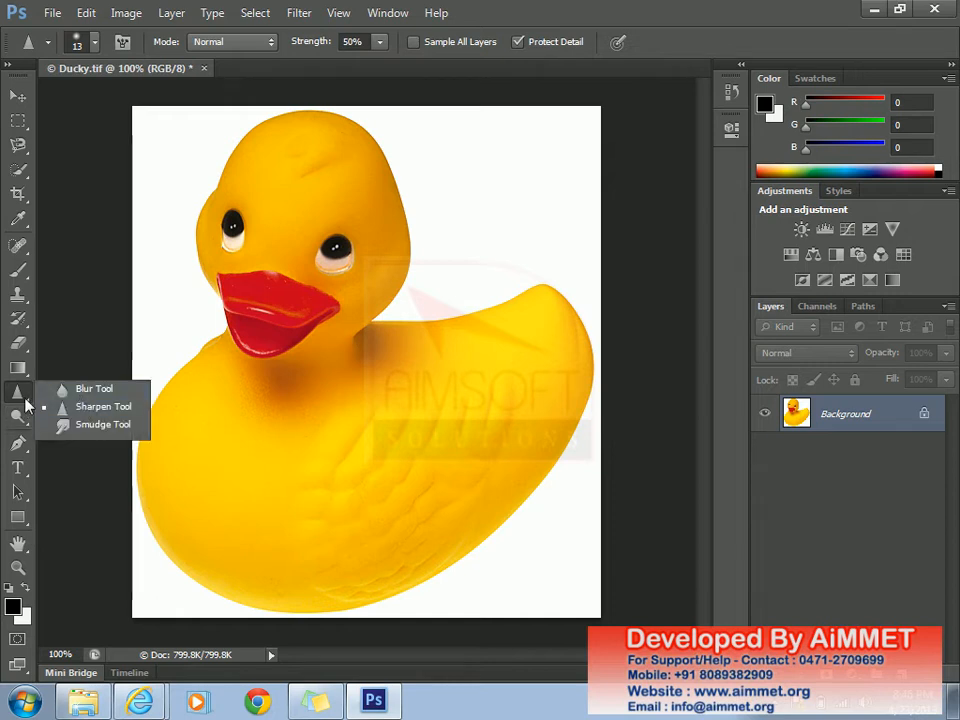
{"action": "left_click", "coordinate": [97, 432]}
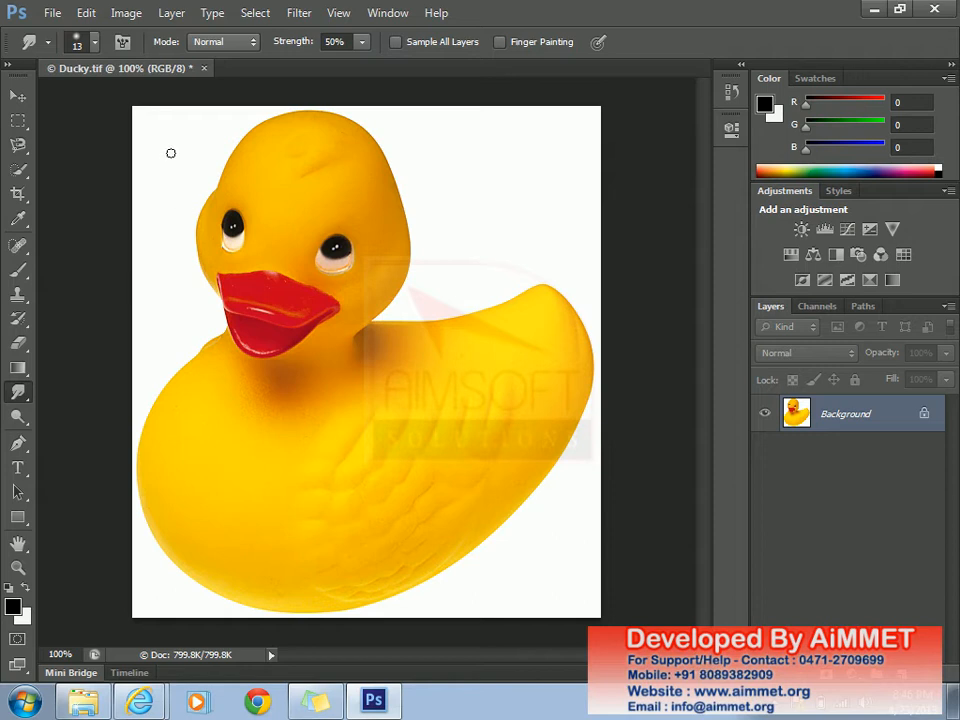
- Set the Smudge brush to 96 px using the Hard Round preset at 100% hardness
{"action": "left_click", "coordinate": [95, 44]}
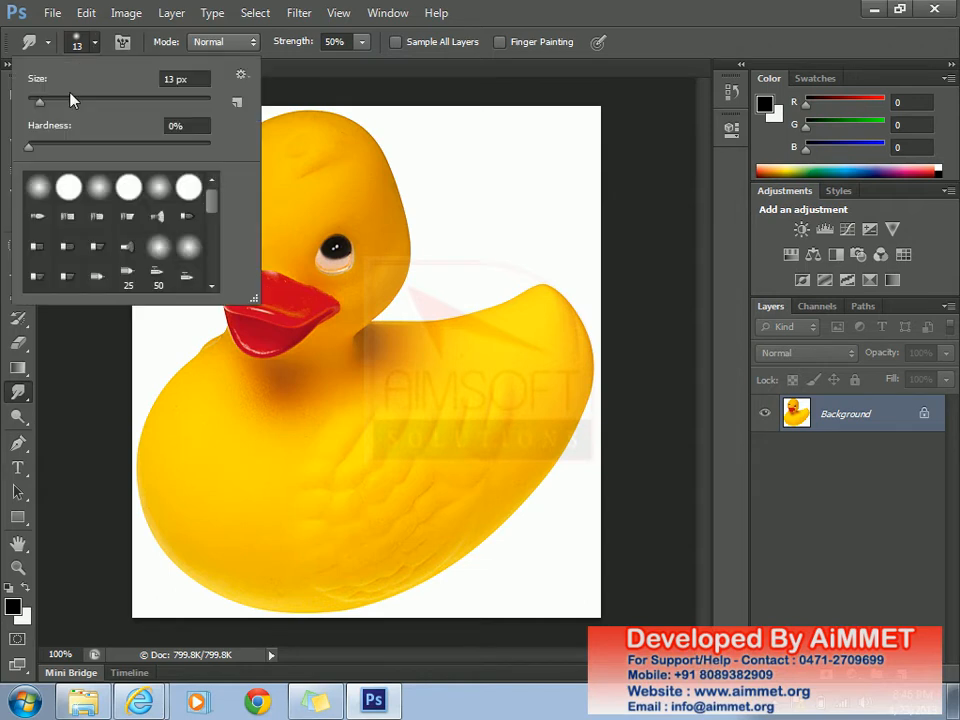
{"action": "left_click_drag", "start_coordinate": [40, 104], "coordinate": [117, 114]}
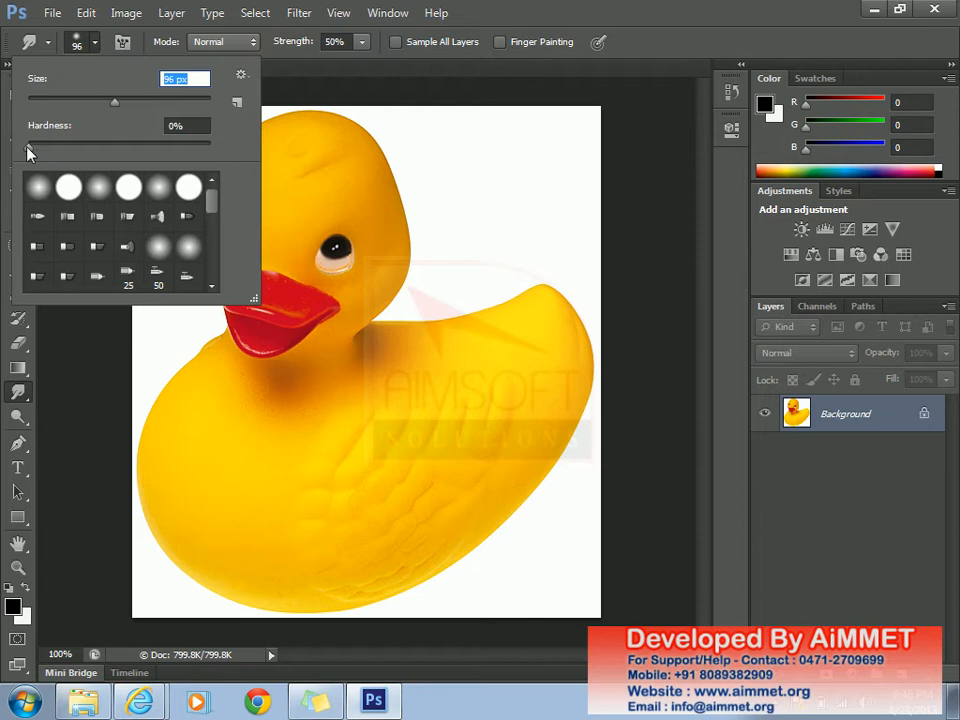
{"action": "left_click_drag", "start_coordinate": [28, 148], "coordinate": [65, 150]}
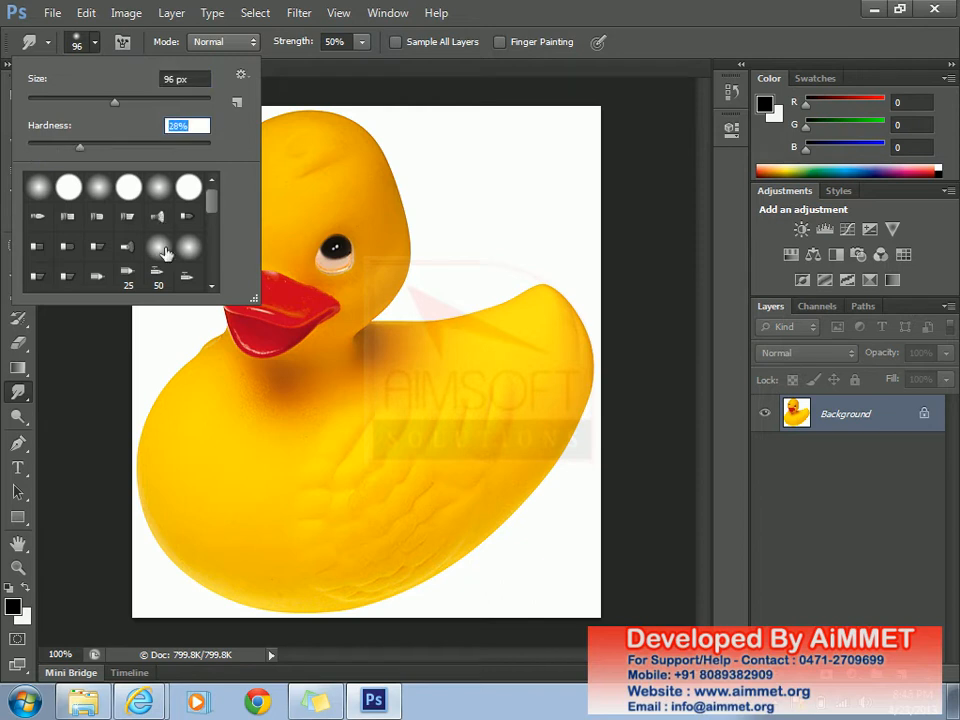
{"action": "left_click", "coordinate": [128, 198]}
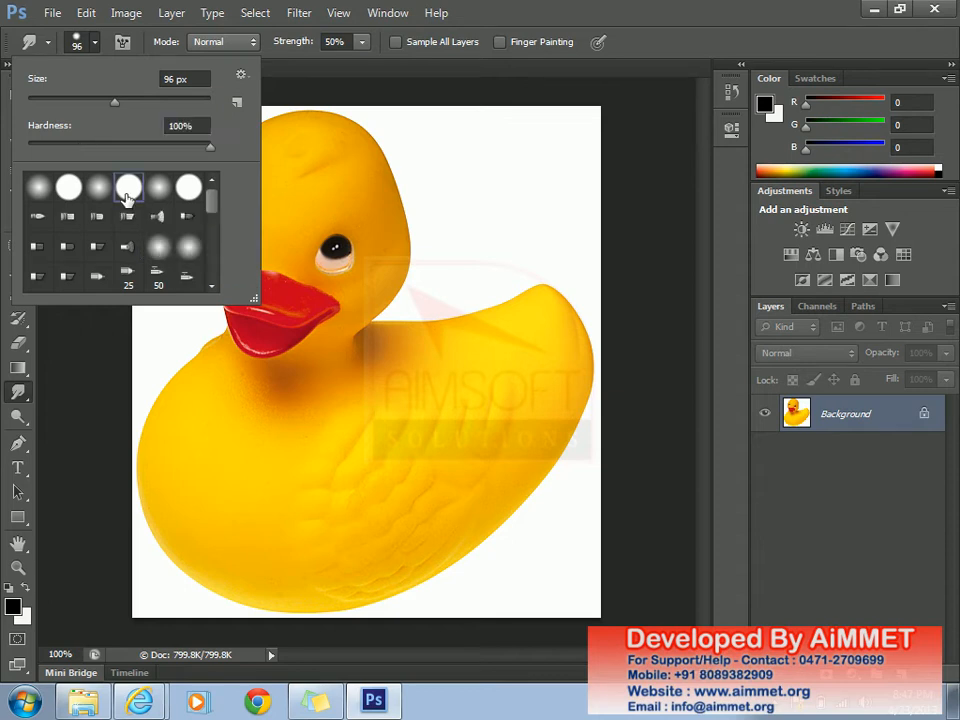
{"action": "left_click", "coordinate": [162, 254]}
{"action": "left_click", "coordinate": [129, 188]}
- Smudge the duck's head edge toward the wing, then smear a short neck streak at 25 px
{"action": "left_click", "coordinate": [425, 210]}
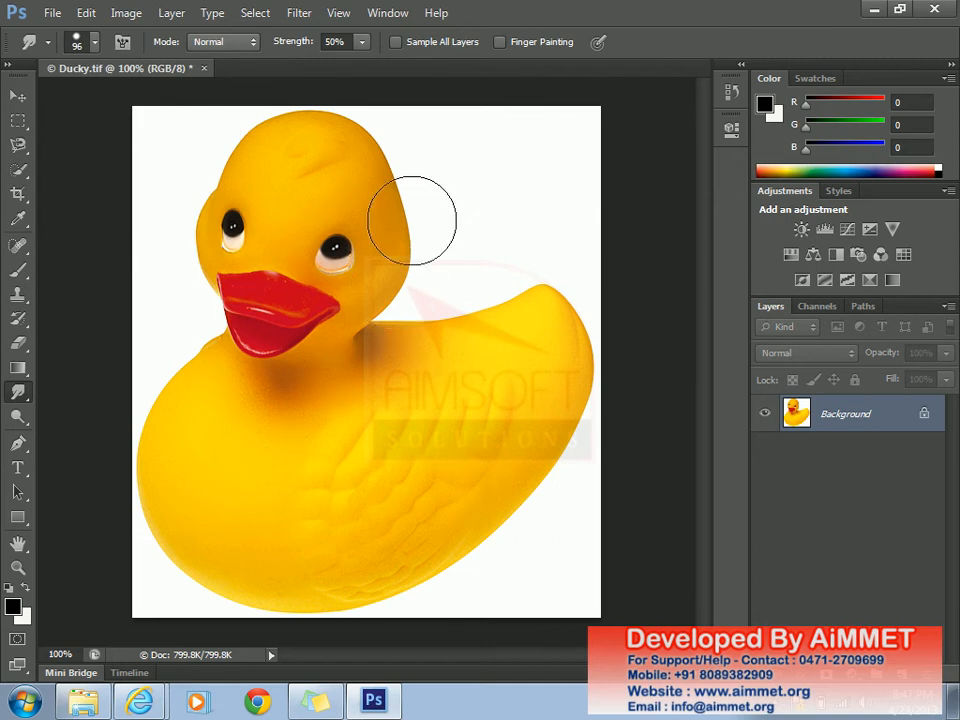
{"action": "mouse_move", "coordinate": [407, 210]}
{"action": "left_mouse_down"}
{"action": "mouse_move", "coordinate": [458, 263]}
{"action": "mouse_move", "coordinate": [378, 347]}
{"action": "mouse_move", "coordinate": [395, 310]}
{"action": "mouse_move", "coordinate": [396, 340]}
{"action": "mouse_move", "coordinate": [418, 345]}
{"action": "mouse_move", "coordinate": [411, 332]}
{"action": "mouse_move", "coordinate": [474, 353]}
{"action": "mouse_move", "coordinate": [460, 337]}
{"action": "mouse_move", "coordinate": [498, 339]}
{"action": "mouse_move", "coordinate": [490, 320]}
{"action": "mouse_move", "coordinate": [537, 323]}
{"action": "mouse_move", "coordinate": [534, 312]}
{"action": "mouse_move", "coordinate": [562, 386]}
{"action": "mouse_move", "coordinate": [549, 416]}
{"action": "left_mouse_up"}
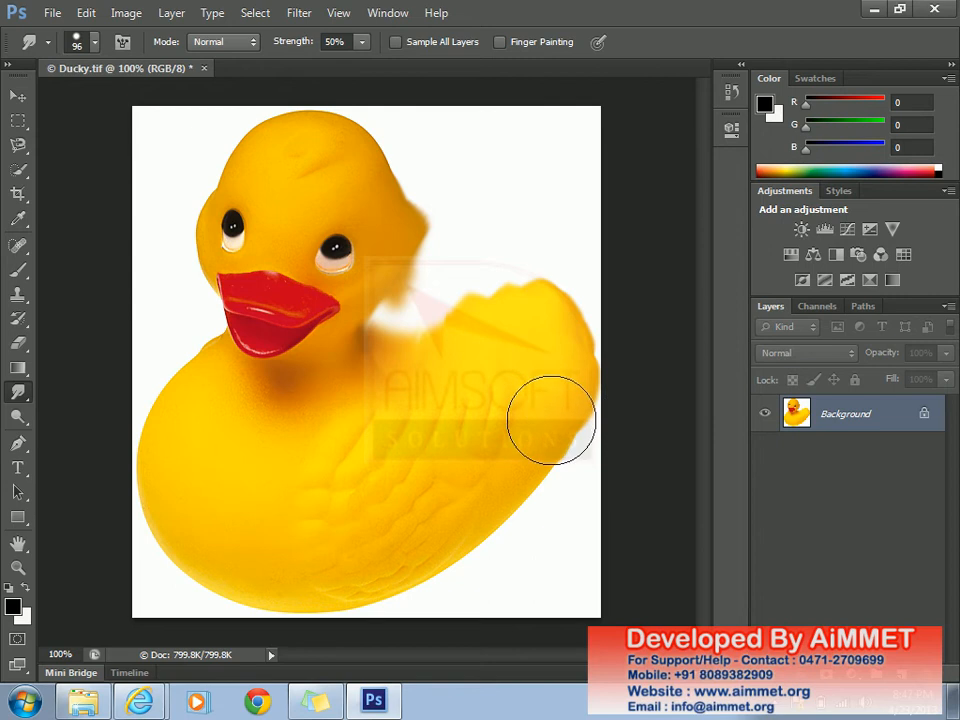
{"action": "left_click", "coordinate": [95, 43]}
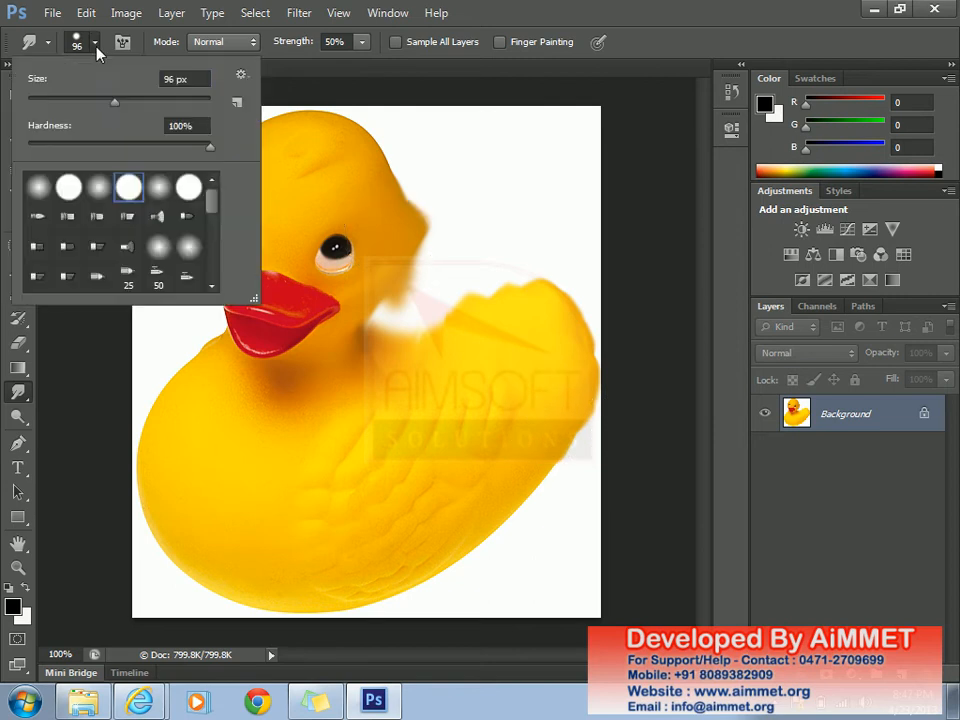
{"action": "left_click_drag", "start_coordinate": [114, 103], "coordinate": [49, 102]}
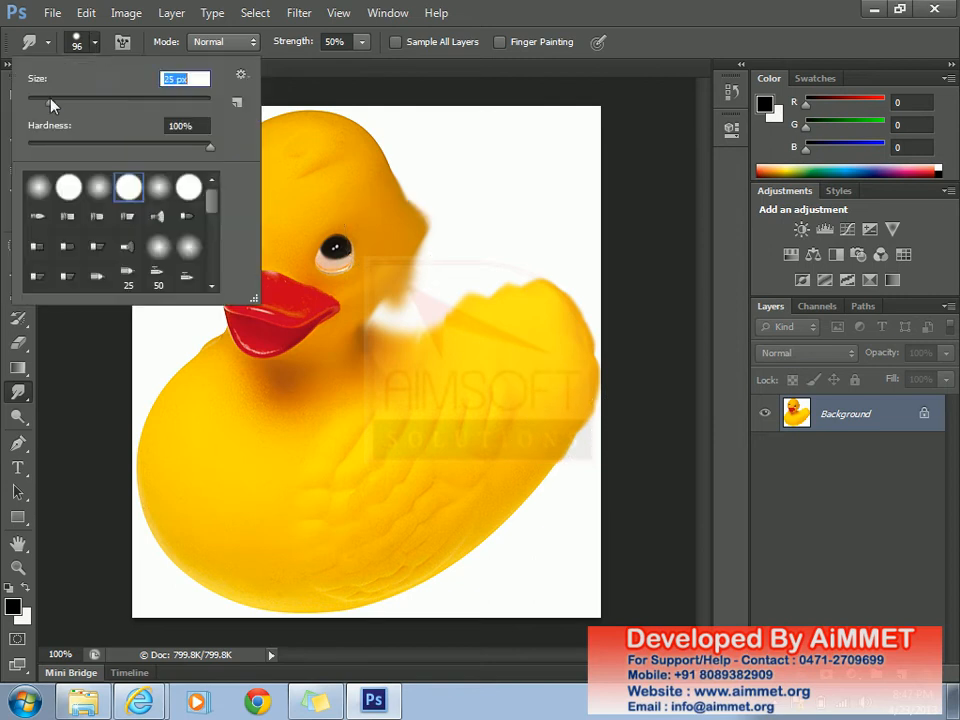
{"action": "left_click", "coordinate": [372, 311]}
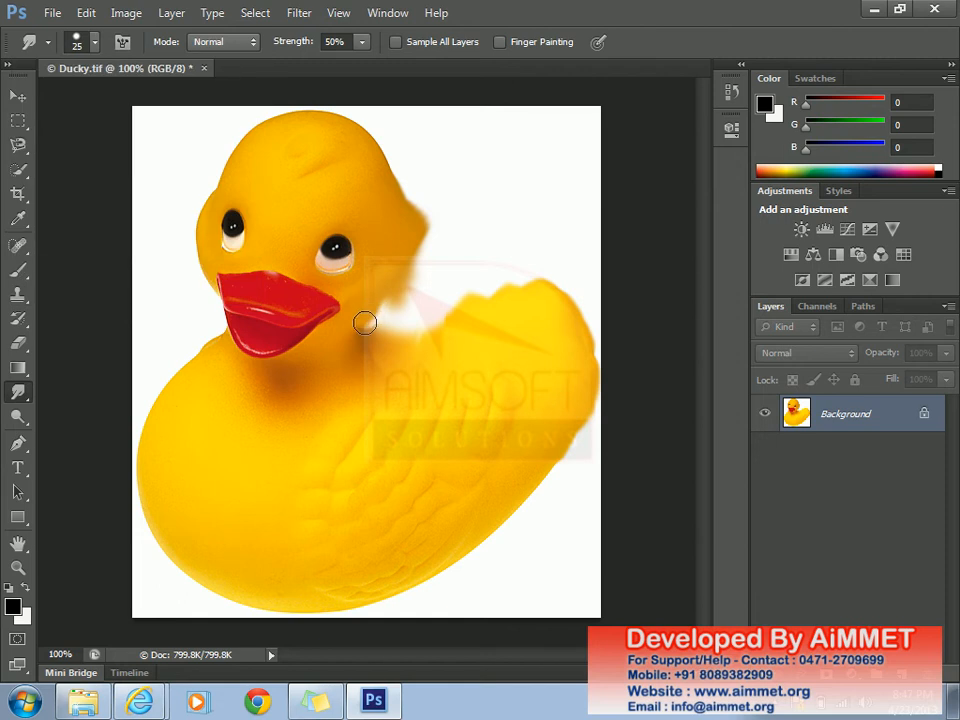
{"action": "left_click_drag", "start_coordinate": [373, 331], "coordinate": [376, 347]}
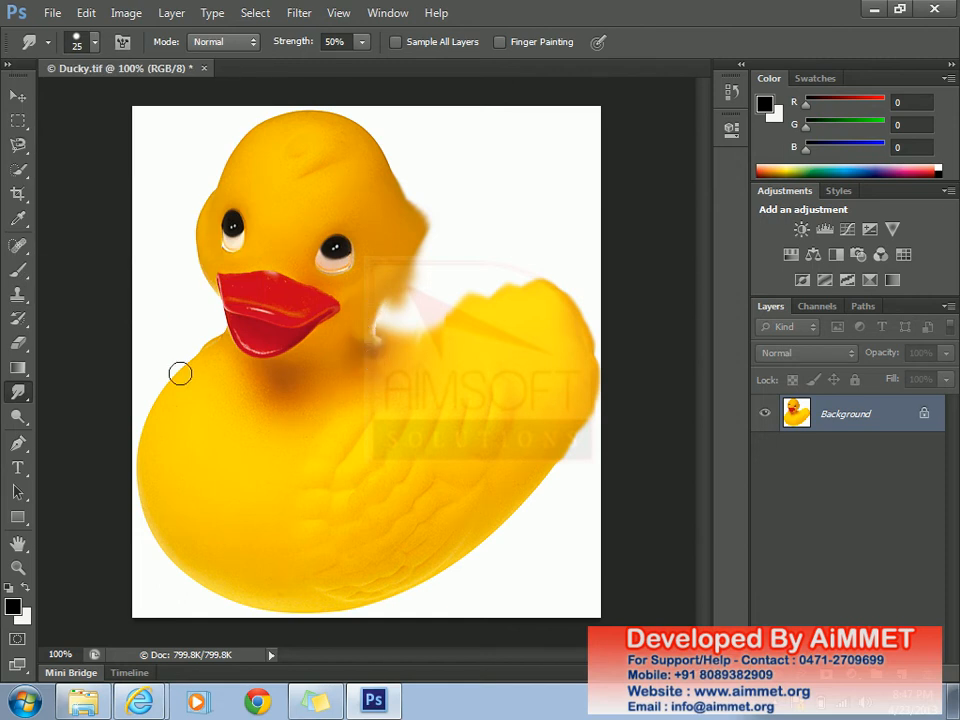
- With the Sharpen tool at 34 px, fully hard round tip, sharpen the duck's chest below the beak
{"action": "right_click", "coordinate": [20, 400]}
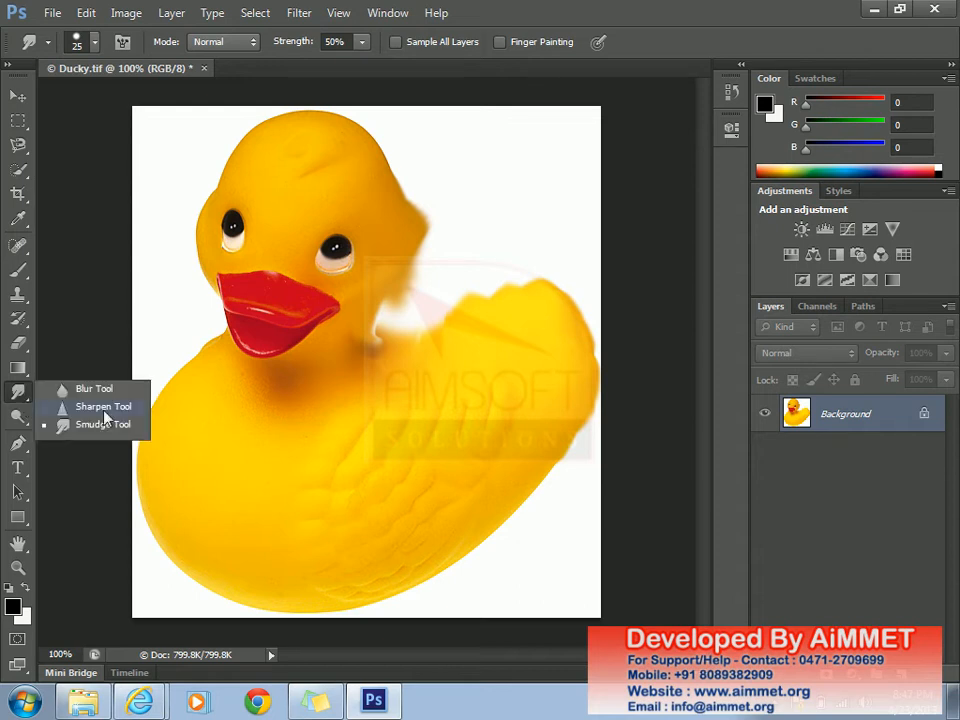
{"action": "left_click", "coordinate": [80, 405]}
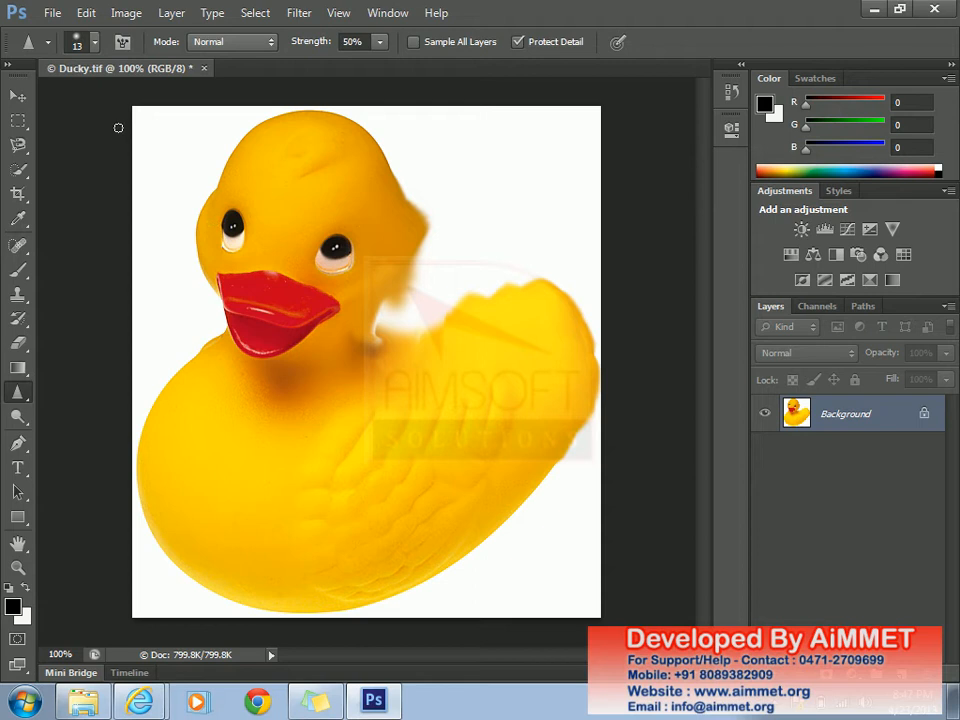
{"action": "left_click", "coordinate": [96, 44]}
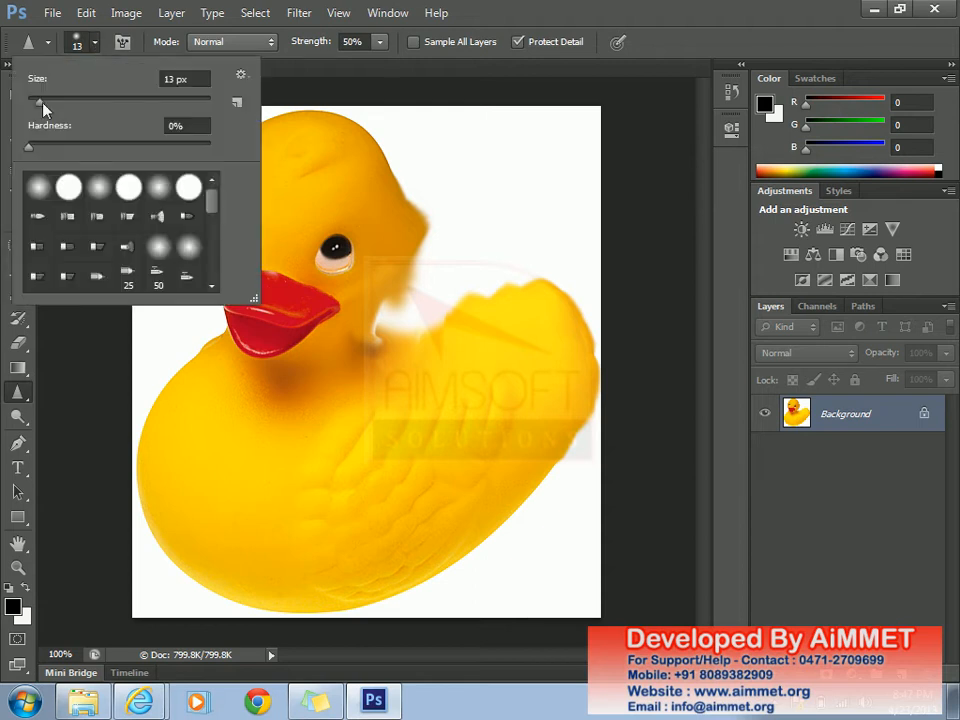
{"action": "left_click_drag", "start_coordinate": [39, 102], "coordinate": [58, 103]}
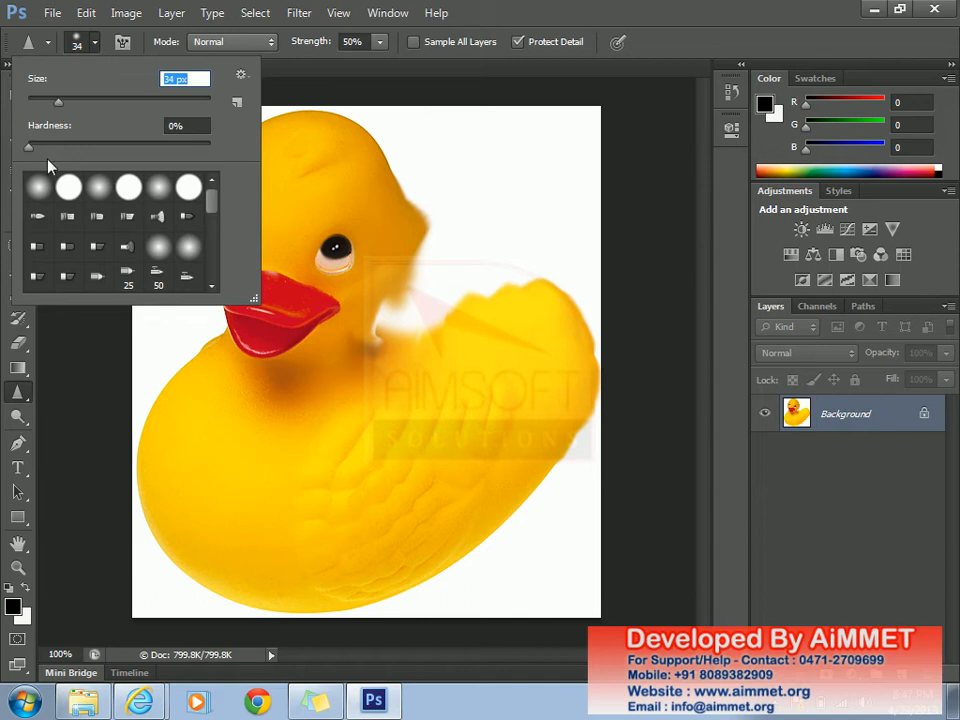
{"action": "left_click_drag", "start_coordinate": [29, 149], "coordinate": [37, 149]}
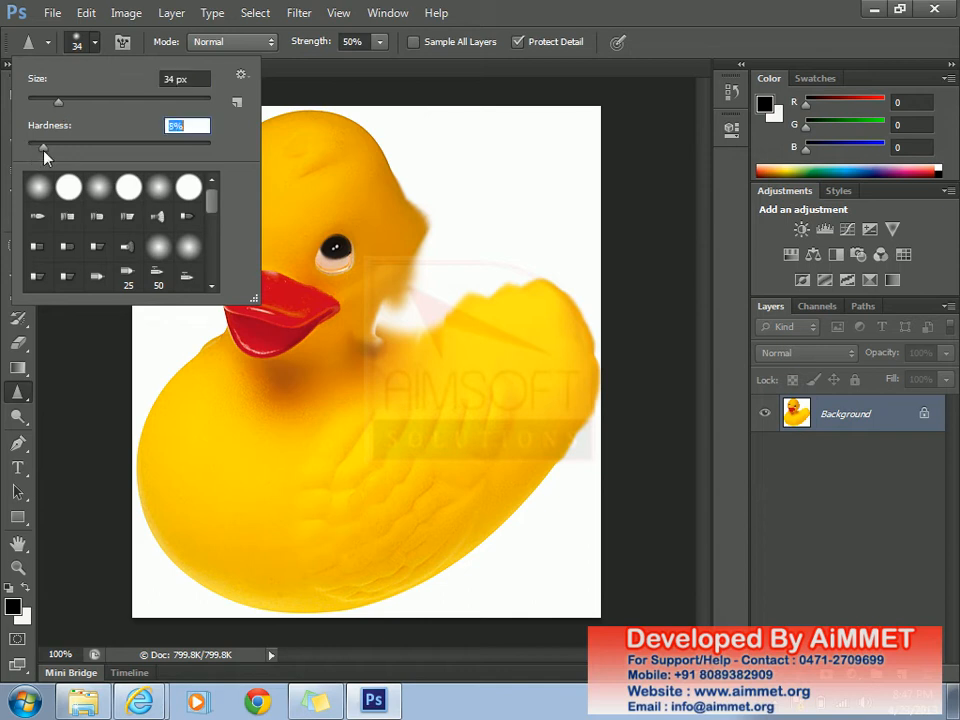
{"action": "left_click", "coordinate": [68, 187]}
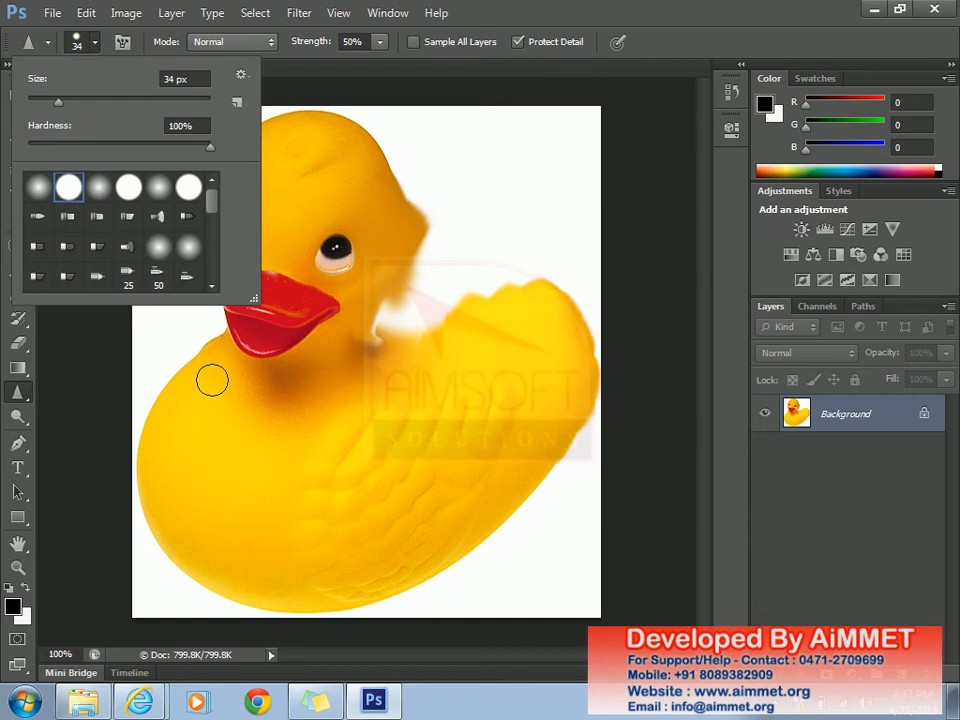
{"action": "mouse_move", "coordinate": [192, 381]}
{"action": "left_mouse_down"}
{"action": "mouse_move", "coordinate": [246, 381]}
{"action": "mouse_move", "coordinate": [206, 390]}
{"action": "mouse_move", "coordinate": [252, 405]}
{"action": "mouse_move", "coordinate": [264, 388]}
{"action": "mouse_move", "coordinate": [296, 377]}
{"action": "mouse_move", "coordinate": [270, 394]}
{"action": "mouse_move", "coordinate": [256, 381]}
{"action": "mouse_move", "coordinate": [313, 388]}
{"action": "mouse_move", "coordinate": [291, 409]}
{"action": "left_mouse_up"}
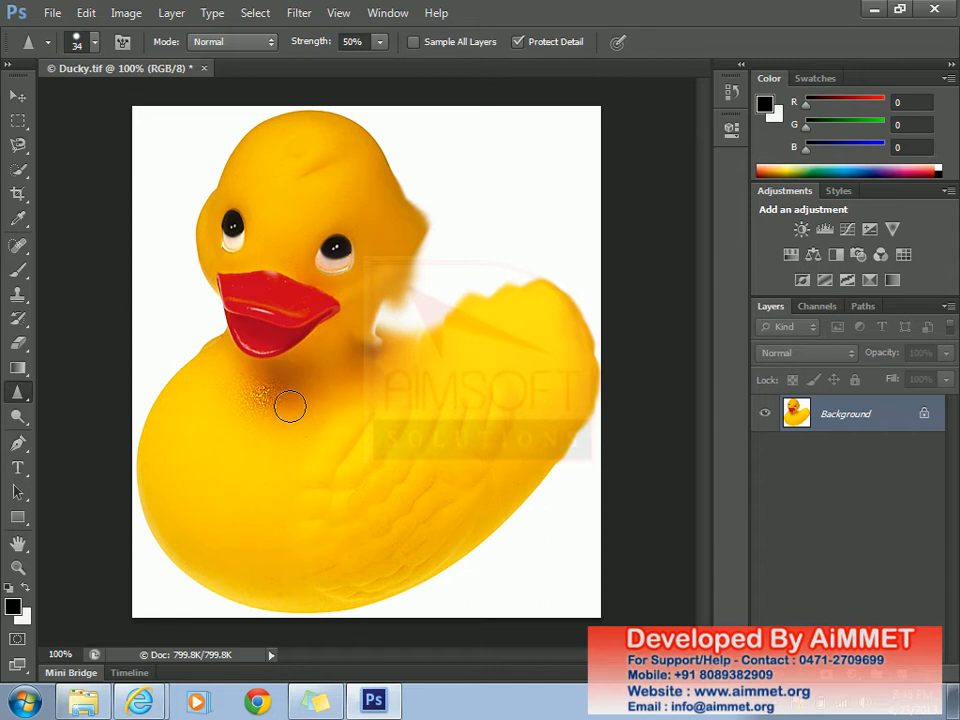
{"action": "left_click", "coordinate": [26, 398]}
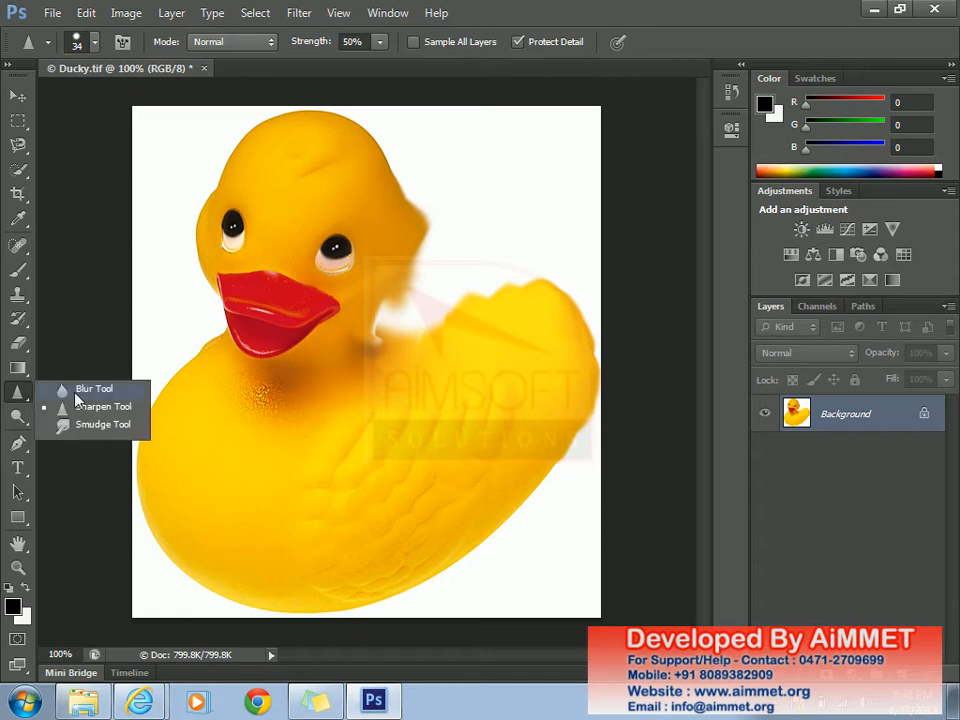
- Switch to the Blur tool with a 64 px hard round brush and blur the duck's right eye
{"action": "left_click", "coordinate": [78, 392]}
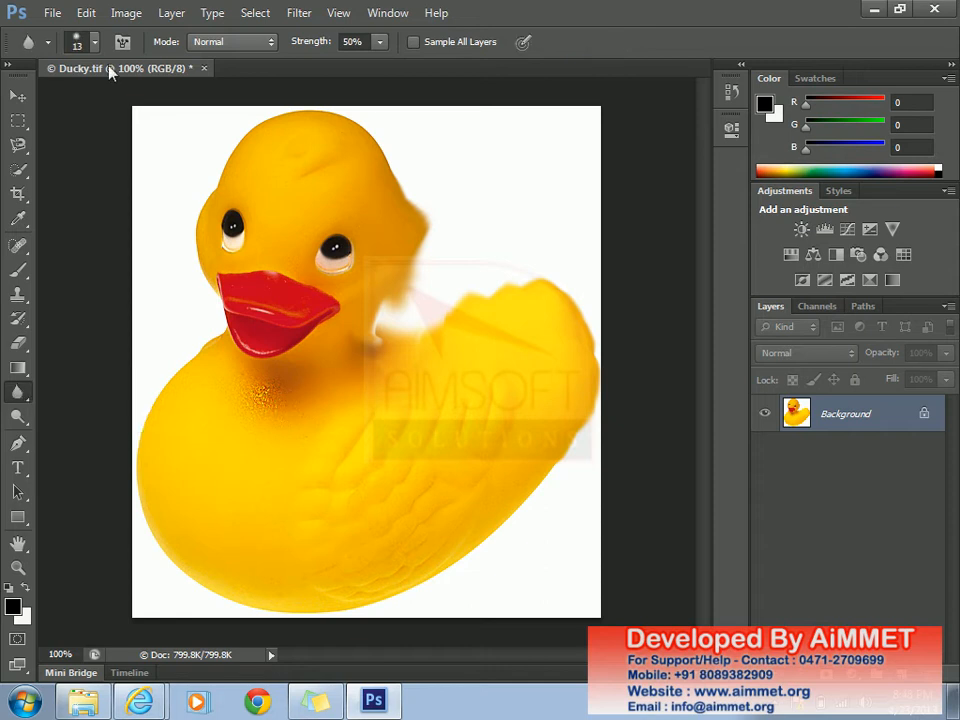
{"action": "left_click", "coordinate": [94, 42]}
{"action": "left_click_drag", "start_coordinate": [39, 101], "coordinate": [86, 107]}
{"action": "left_click_drag", "start_coordinate": [28, 147], "coordinate": [38, 147]}
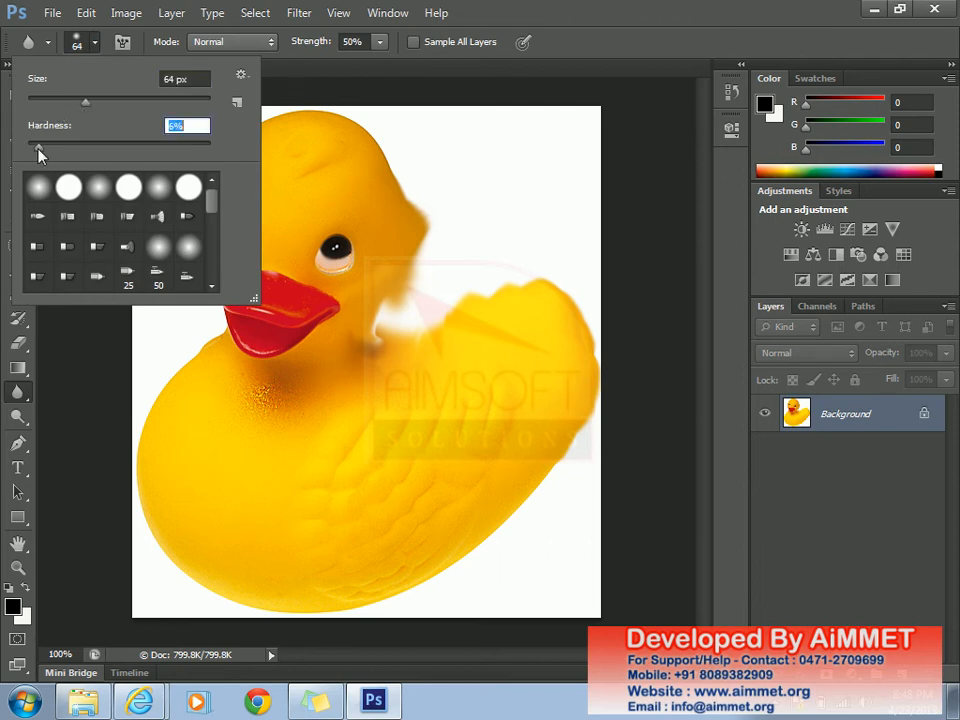
{"action": "left_click", "coordinate": [68, 187]}
{"action": "left_click", "coordinate": [343, 255]}
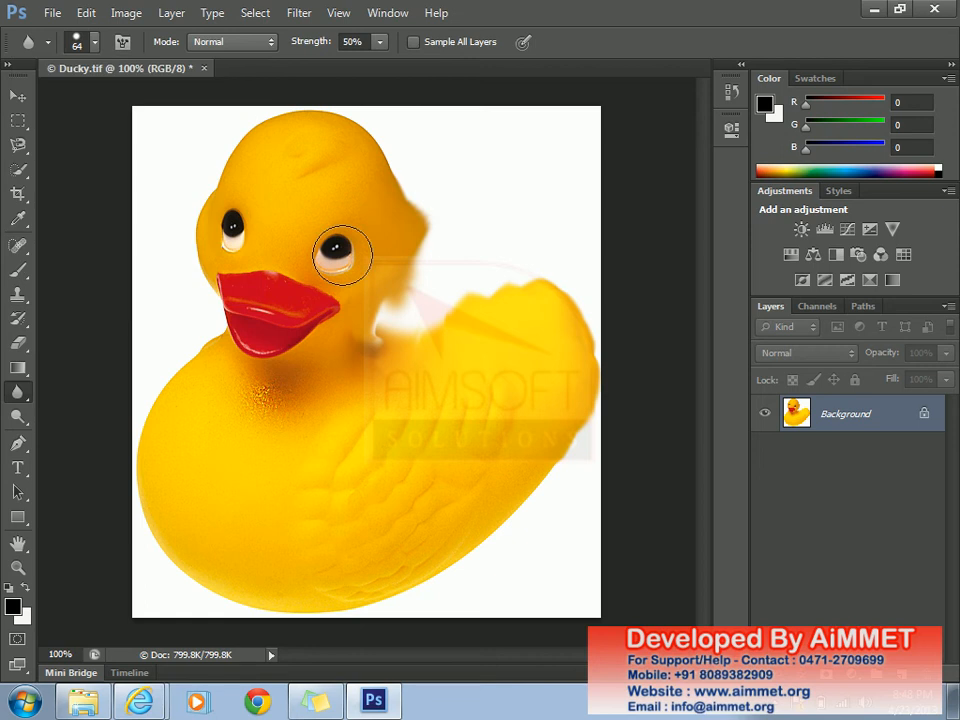
{"action": "mouse_move", "coordinate": [343, 255]}
{"action": "left_mouse_down"}
{"action": "mouse_move", "coordinate": [328, 246]}
{"action": "mouse_move", "coordinate": [343, 253]}
{"action": "mouse_move", "coordinate": [343, 268]}
{"action": "mouse_move", "coordinate": [336, 253]}
{"action": "left_mouse_up"}
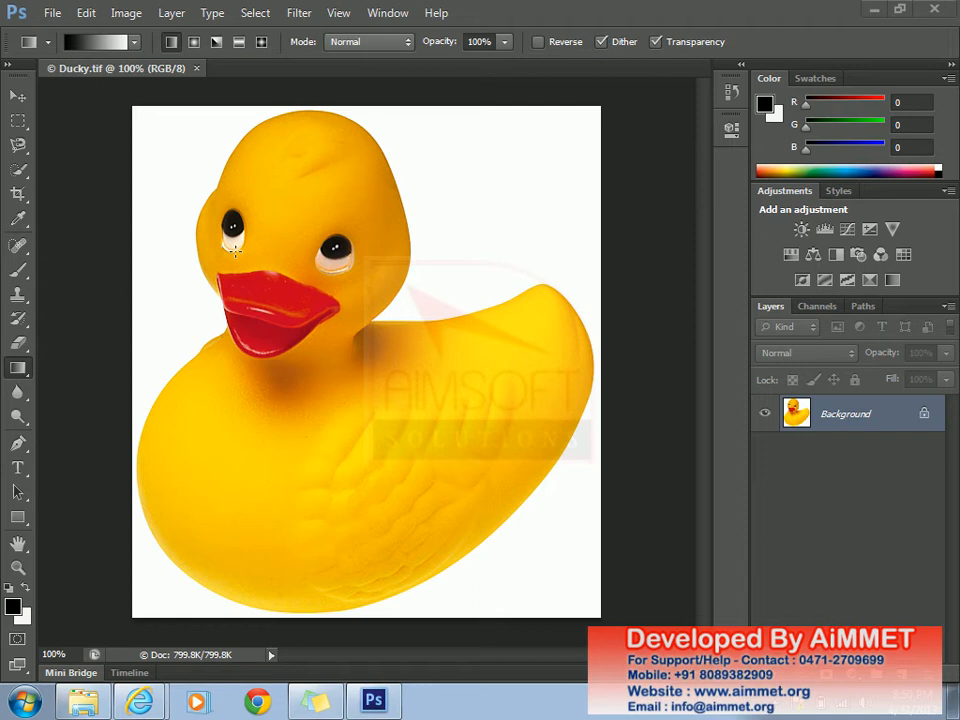
- Start a new document and try the U.S. Paper preset at Letter size
{"action": "left_click", "coordinate": [52, 14]}
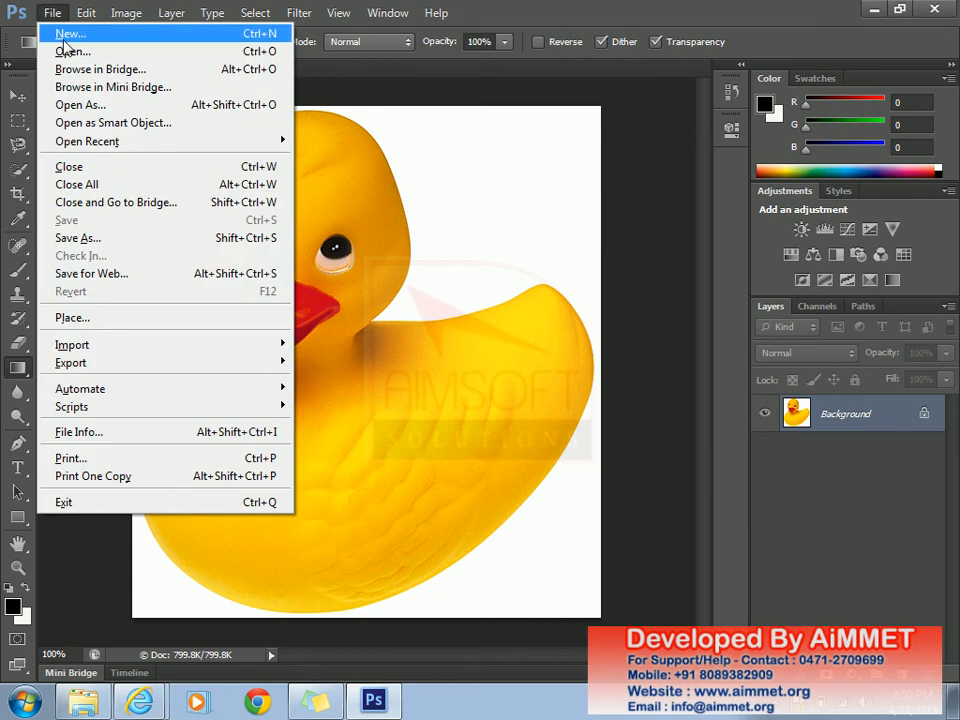
{"action": "left_click", "coordinate": [63, 35]}
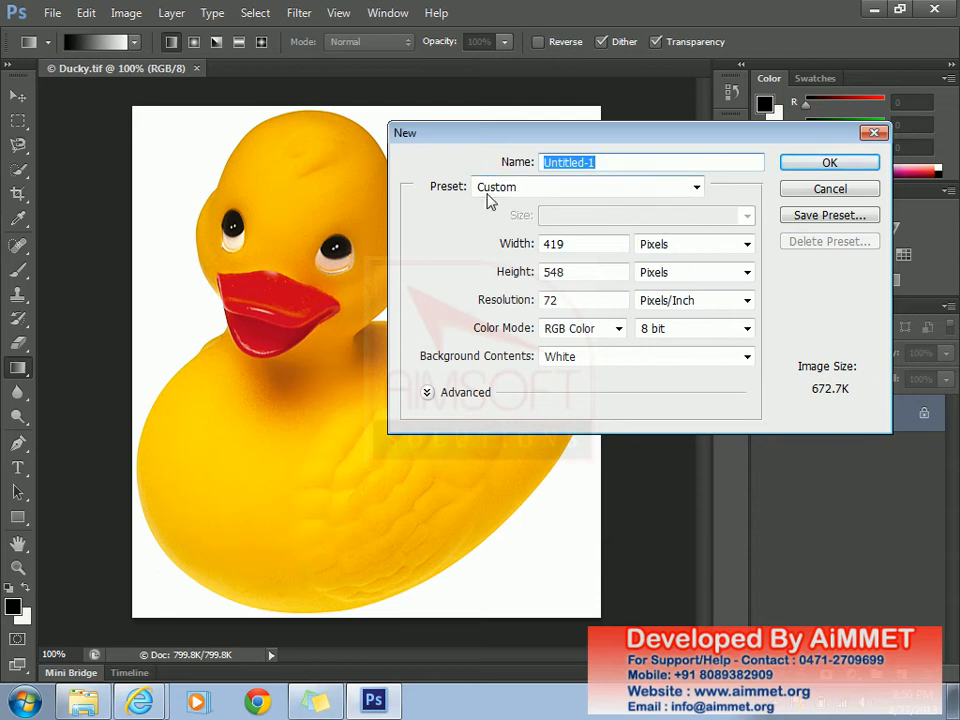
{"action": "left_click", "coordinate": [696, 187]}
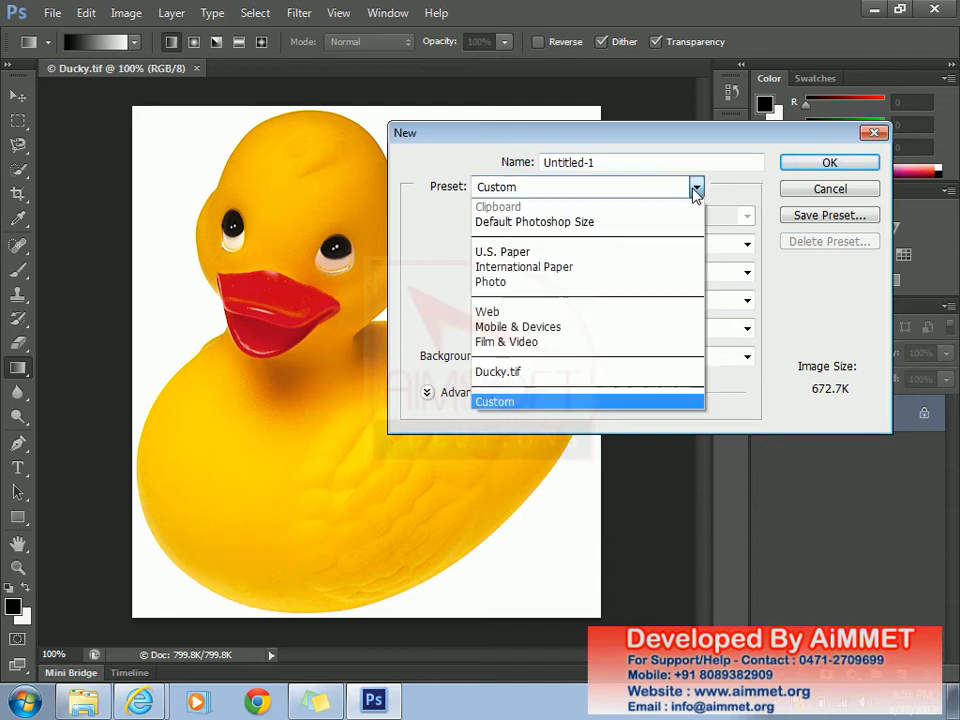
{"action": "left_click", "coordinate": [563, 254]}
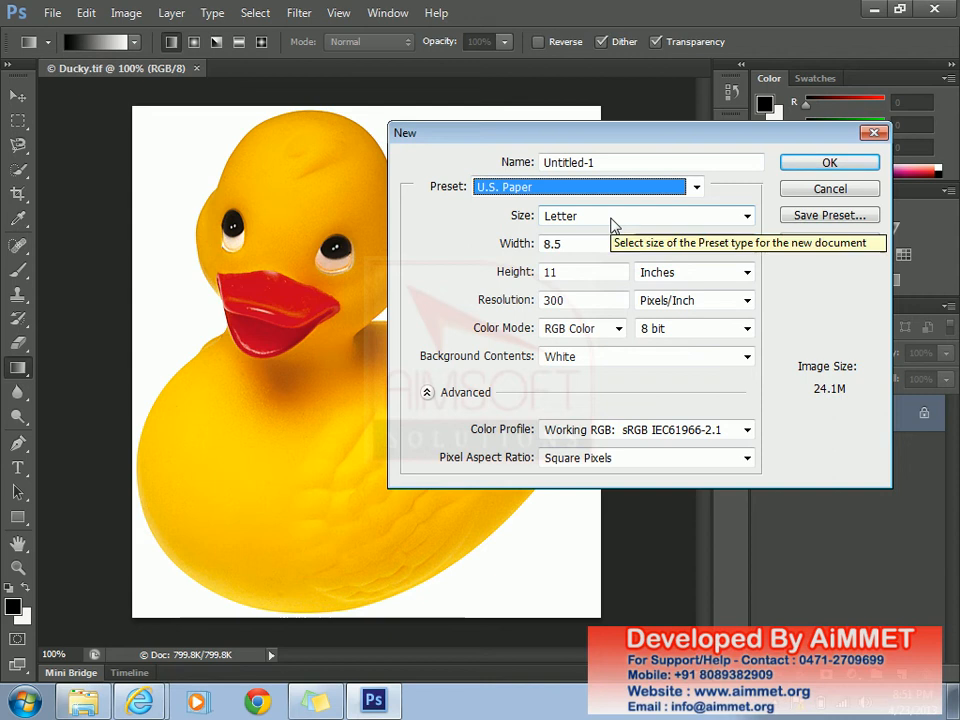
{"action": "left_click", "coordinate": [611, 222]}
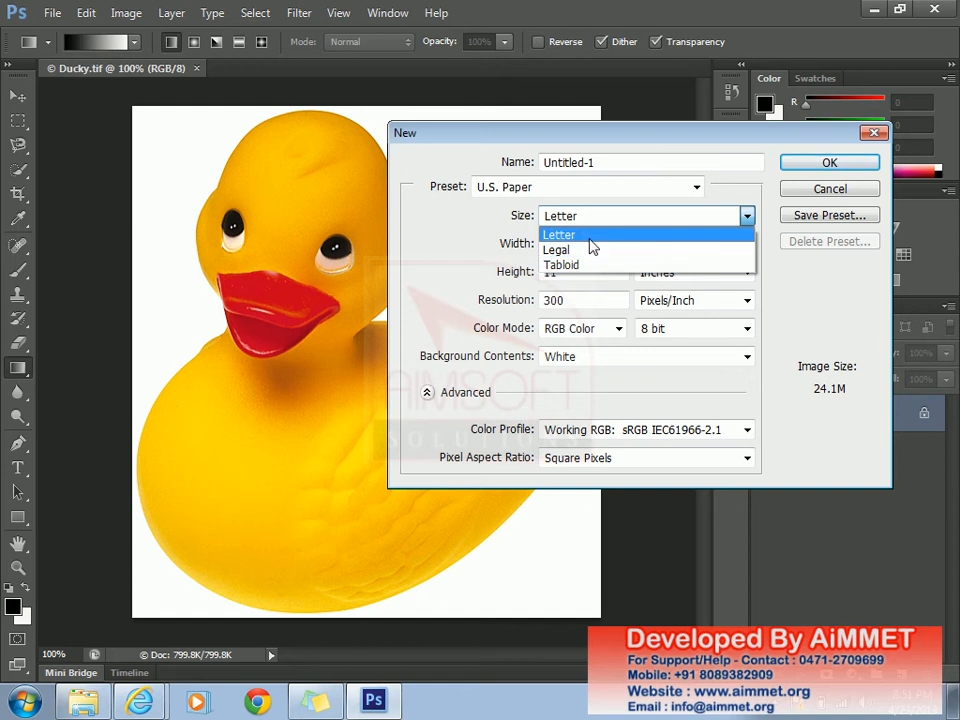
{"action": "left_click", "coordinate": [592, 238]}
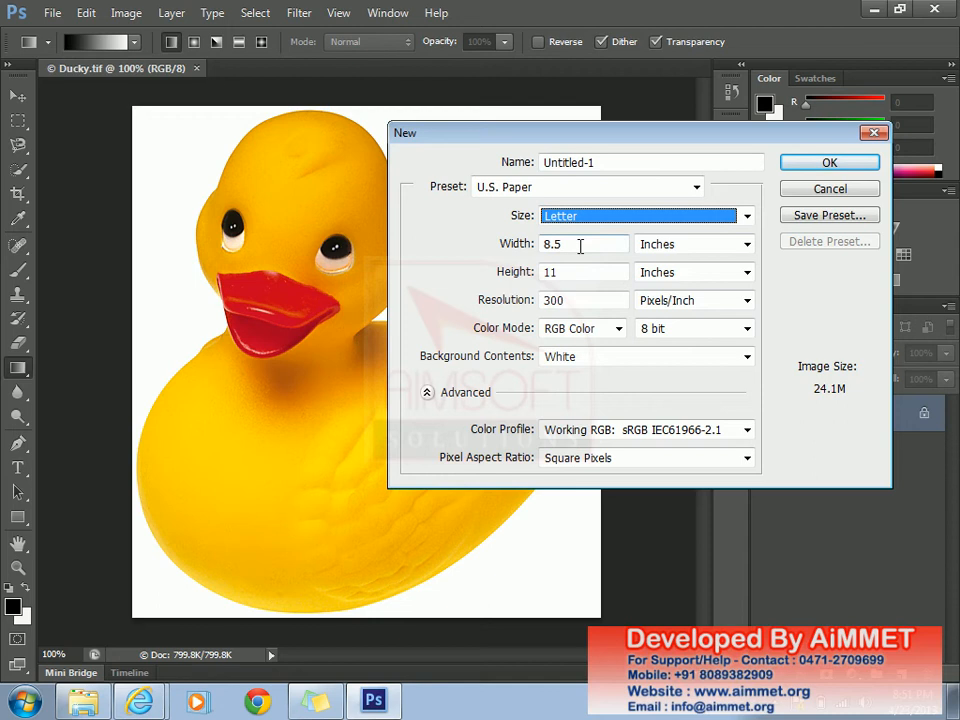
{"action": "left_click_drag", "start_coordinate": [583, 245], "coordinate": [531, 272]}
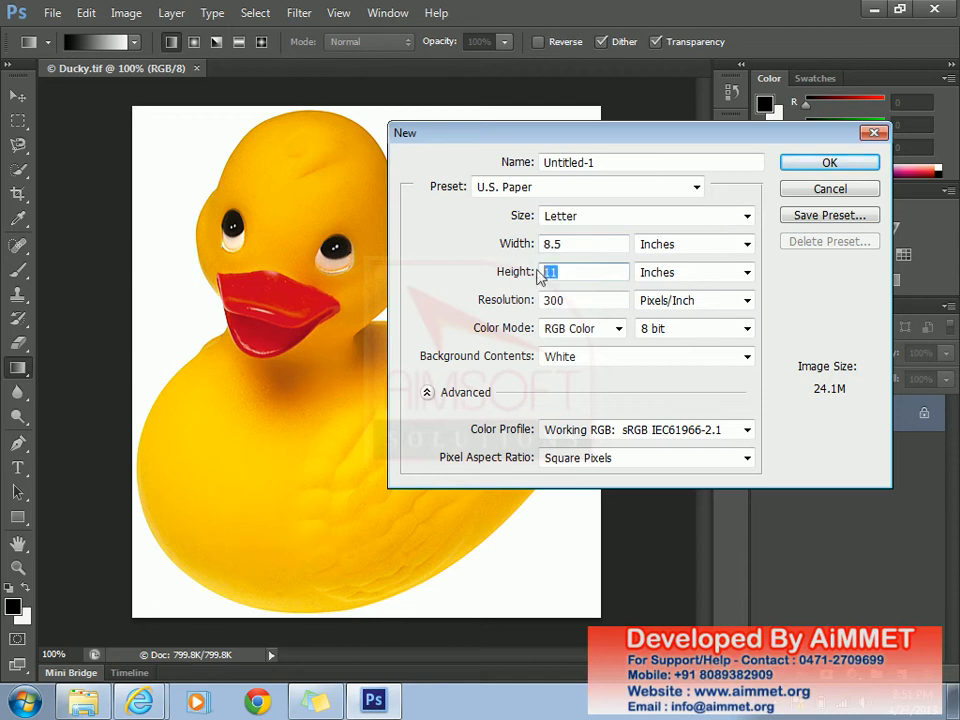
- Choose U.S. Paper Legal, 8.5 × 14 in, keep a White background, and create it
{"action": "left_click", "coordinate": [696, 190]}
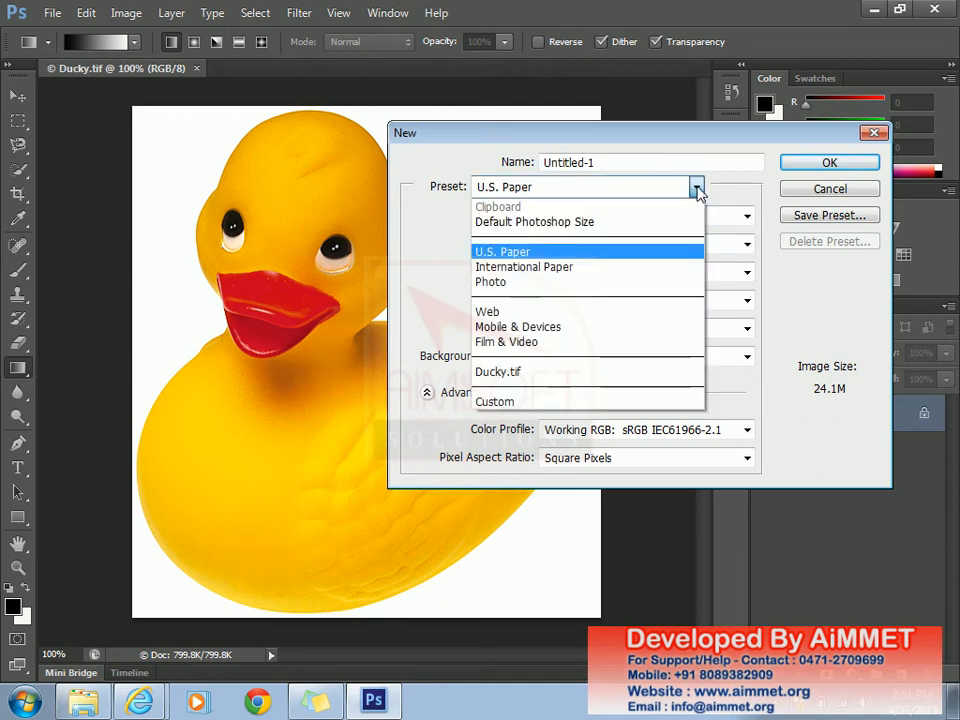
{"action": "left_click", "coordinate": [530, 313]}
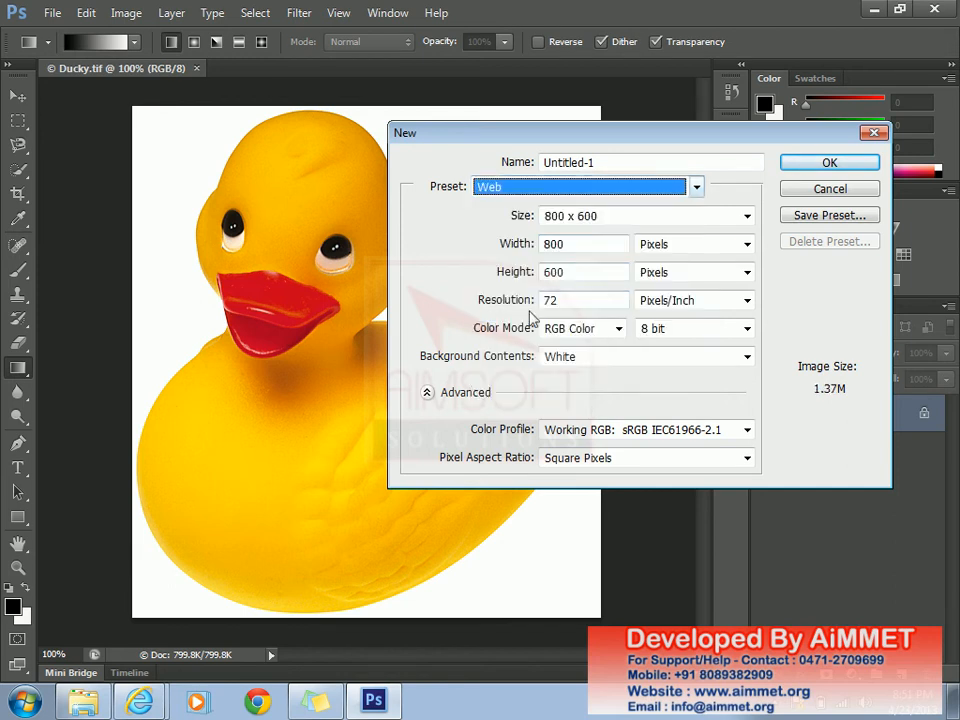
{"action": "left_click", "coordinate": [696, 192]}
{"action": "left_click", "coordinate": [550, 252]}
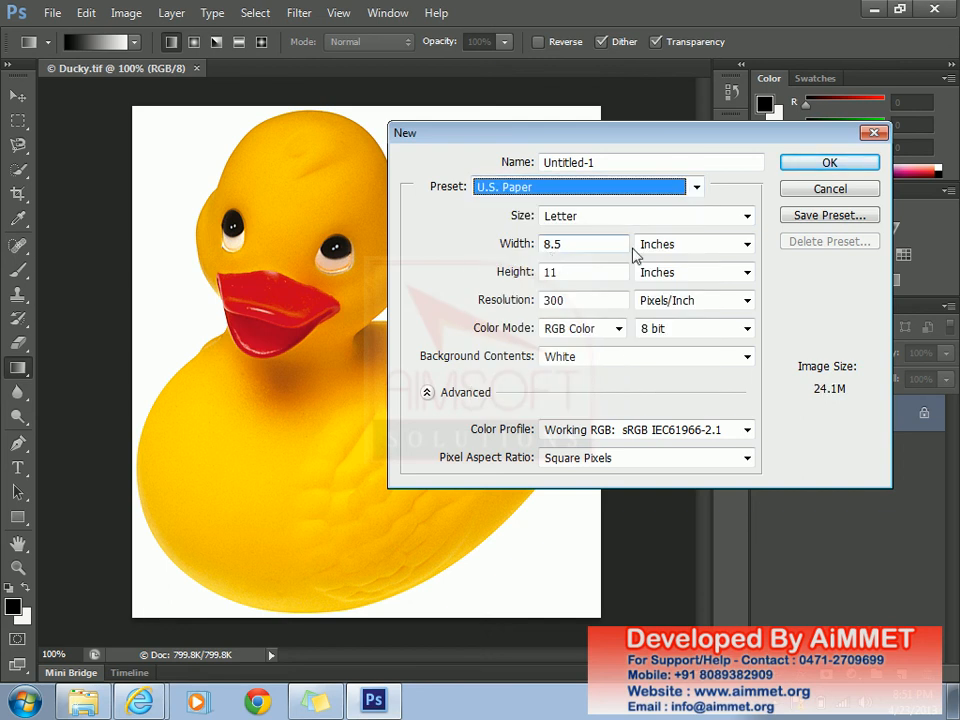
{"action": "left_click", "coordinate": [747, 216]}
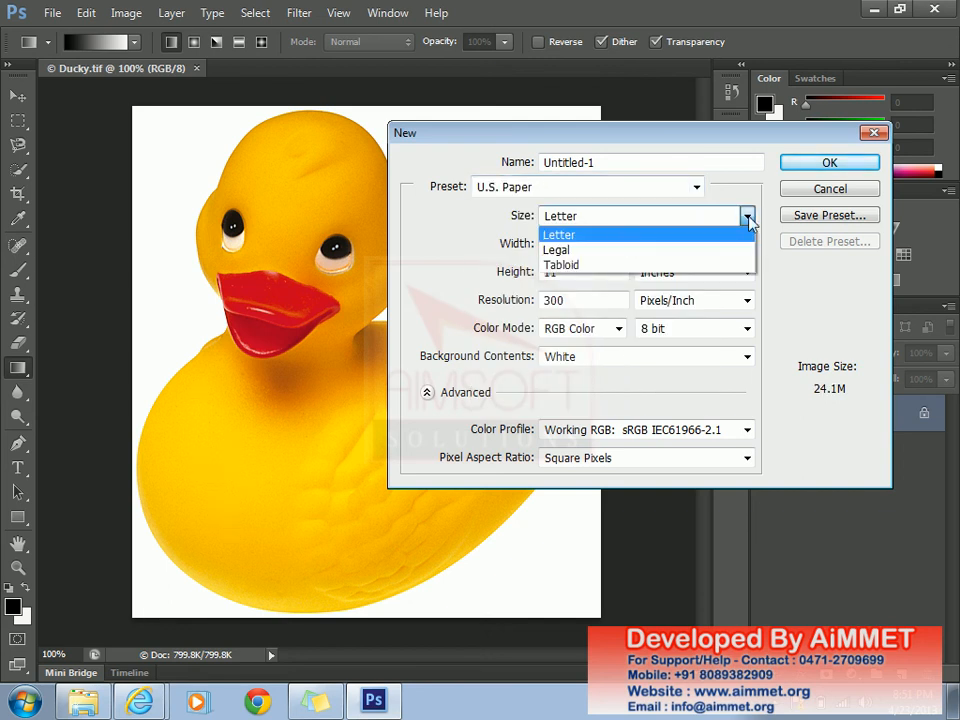
{"action": "left_click", "coordinate": [614, 251]}
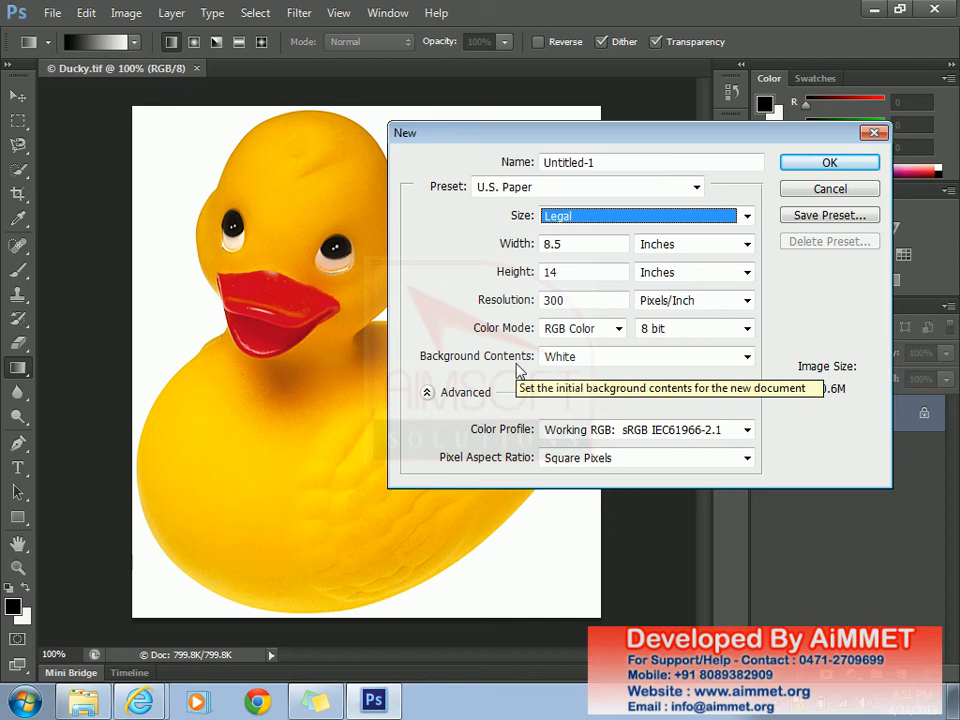
{"action": "left_click", "coordinate": [593, 364]}
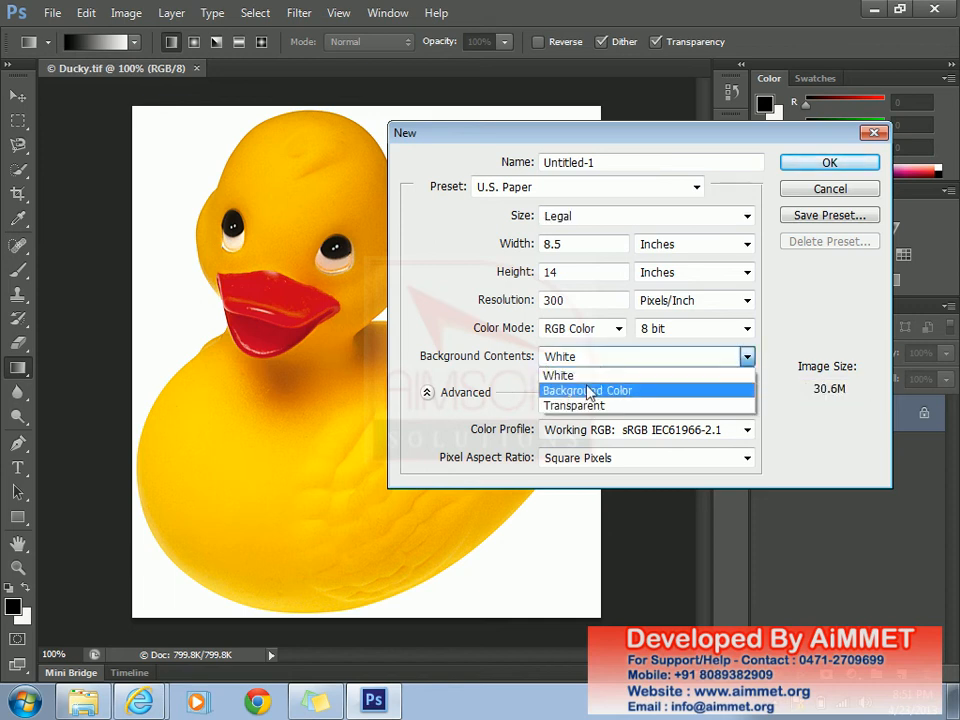
{"action": "left_click", "coordinate": [589, 380]}
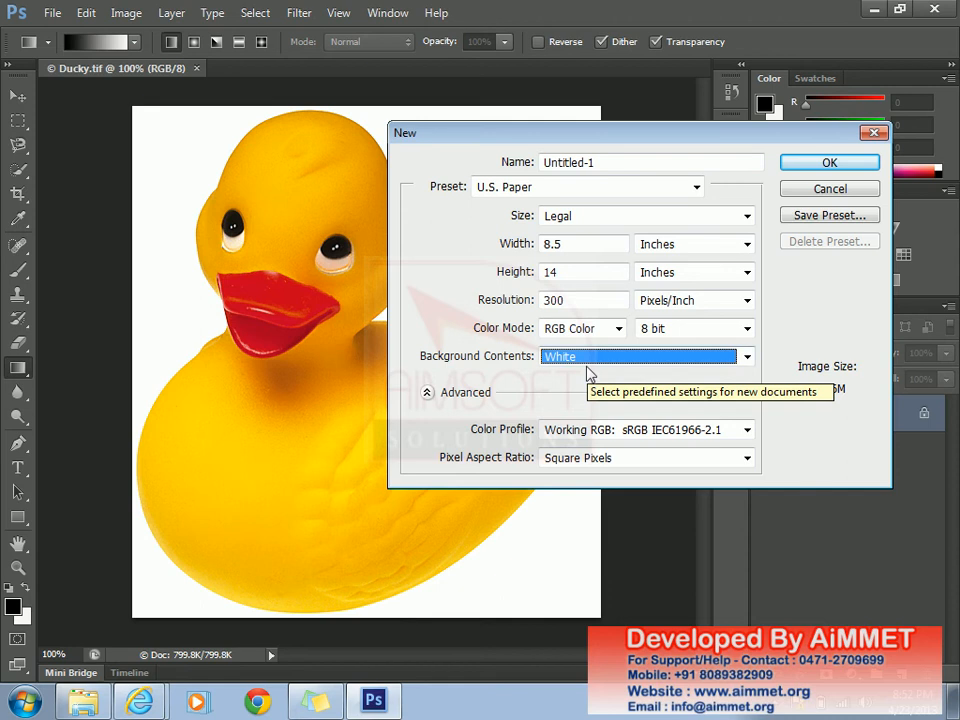
{"action": "left_click", "coordinate": [822, 172]}
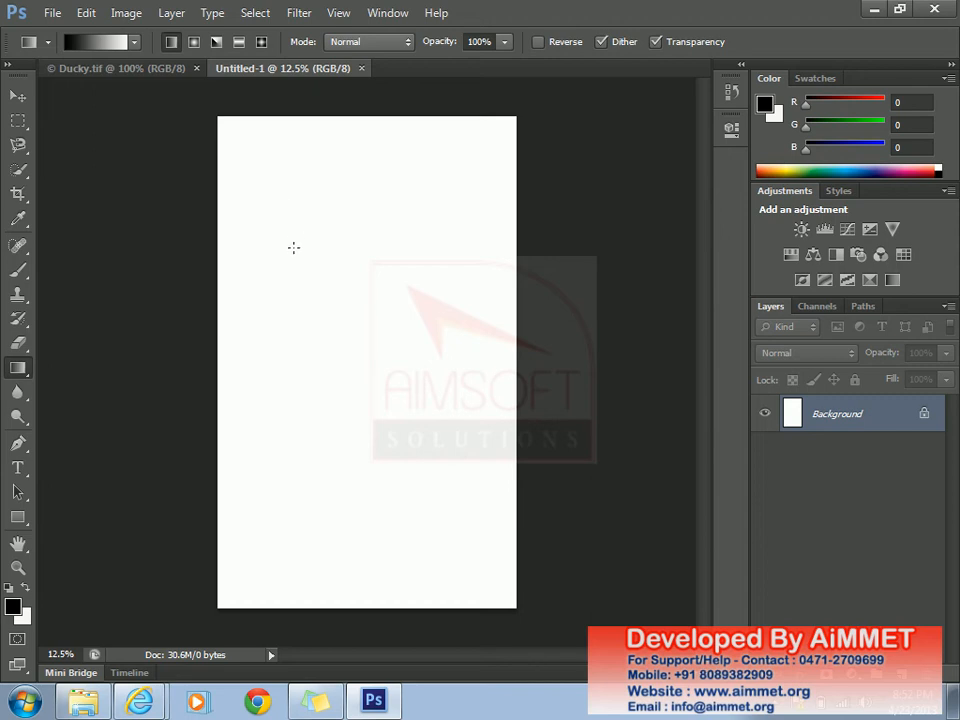
- Switch to the Gradient Tool and choose the Violet, Green, Orange gradient preset
{"action": "left_click", "coordinate": [22, 370]}
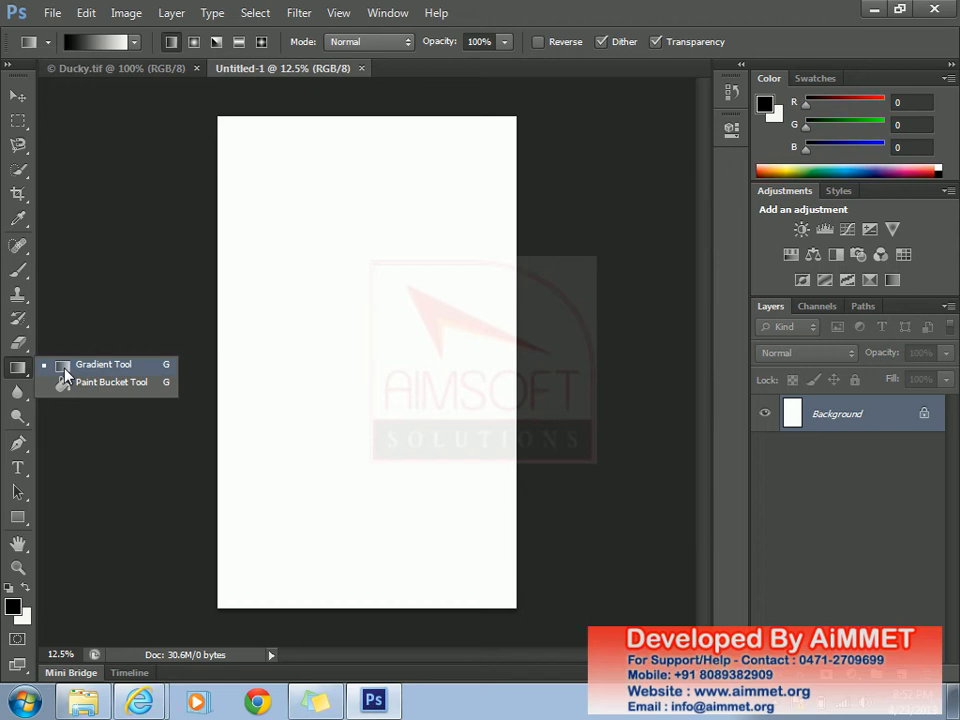
{"action": "left_click", "coordinate": [66, 370]}
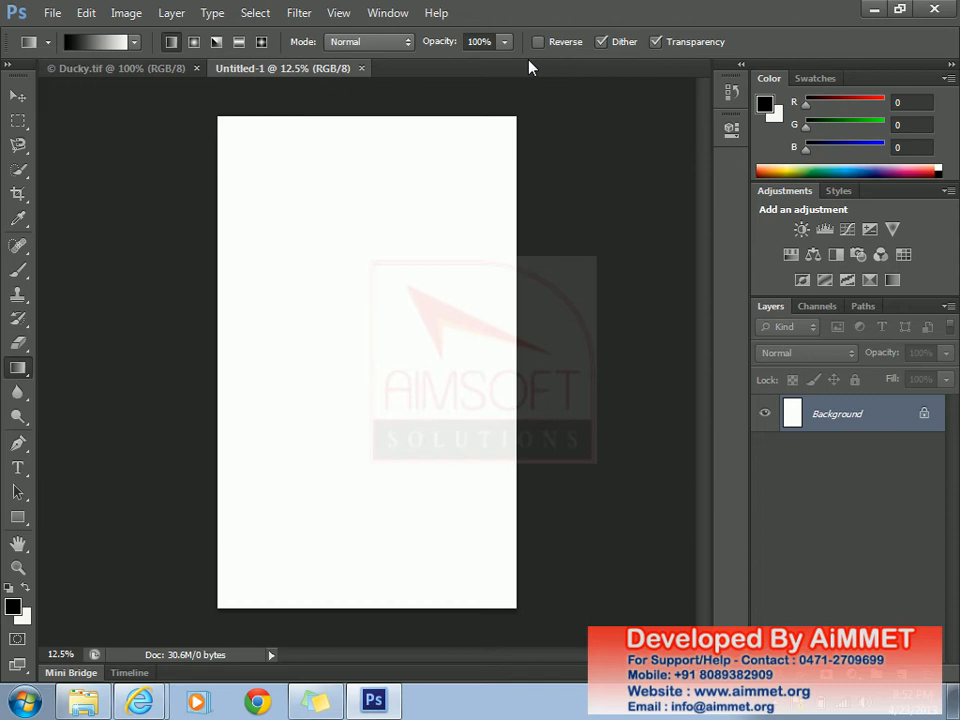
{"action": "left_click", "coordinate": [135, 43]}
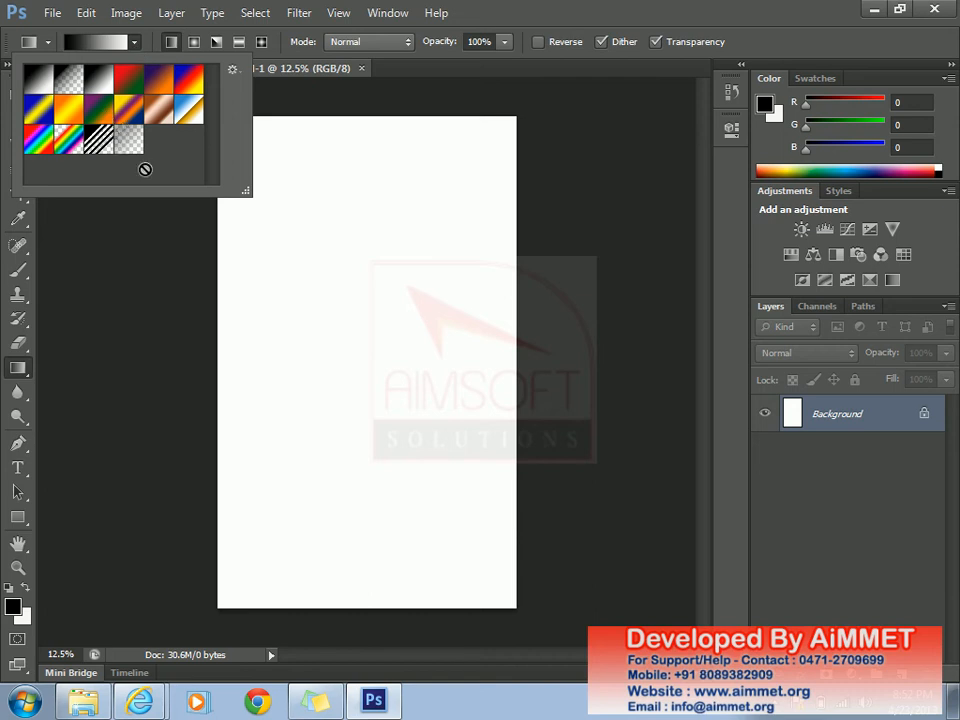
{"action": "left_click", "coordinate": [94, 115]}
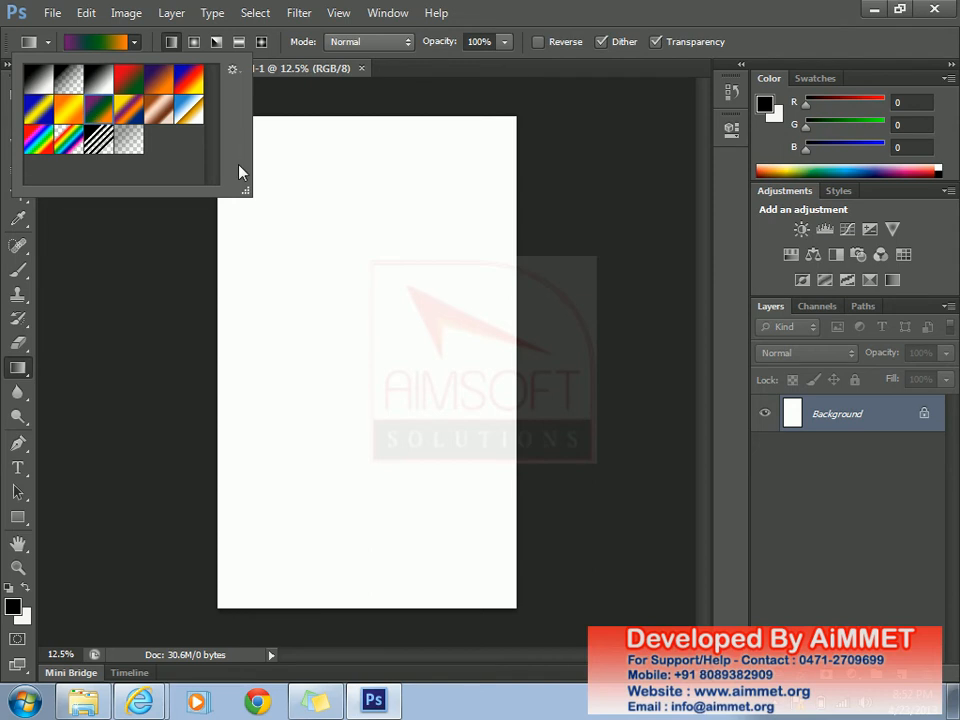
{"action": "left_click", "coordinate": [307, 206]}
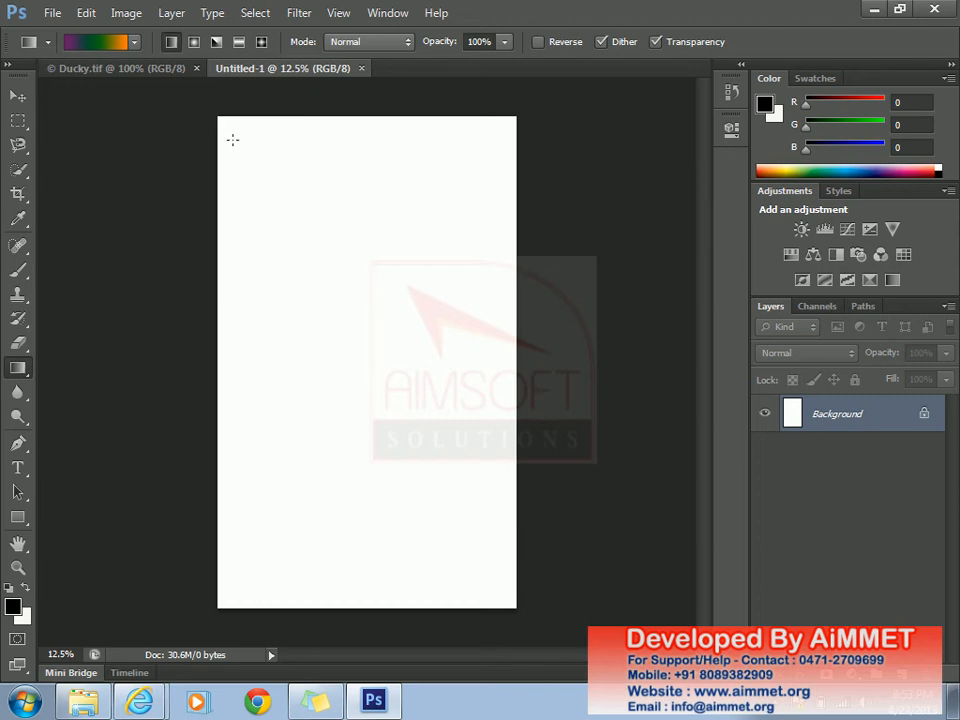
- Try several gradient directions, finishing with a diagonal drag from upper right down past the canvas bottom
{"action": "left_click_drag", "start_coordinate": [228, 131], "coordinate": [486, 567]}
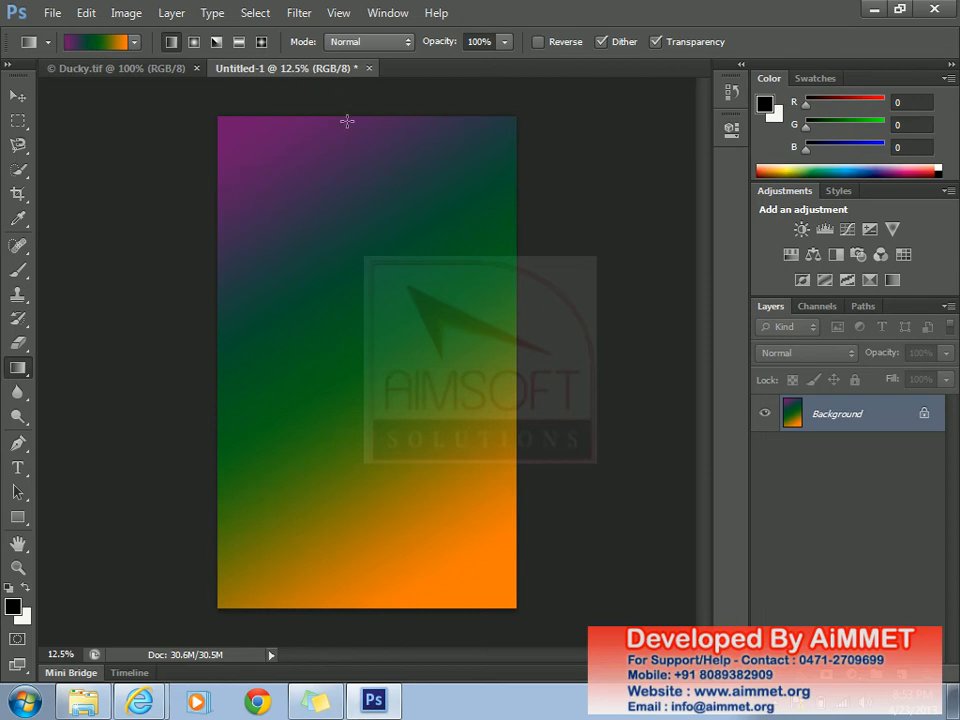
{"action": "left_click_drag", "start_coordinate": [347, 120], "coordinate": [364, 504]}
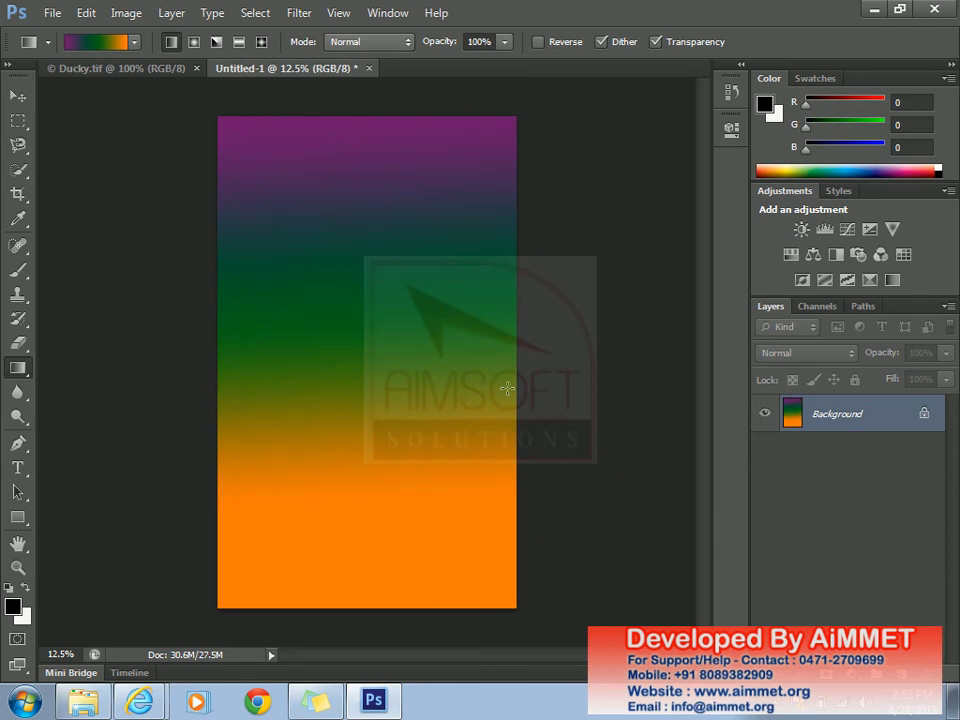
{"action": "left_click_drag", "start_coordinate": [507, 388], "coordinate": [238, 384]}
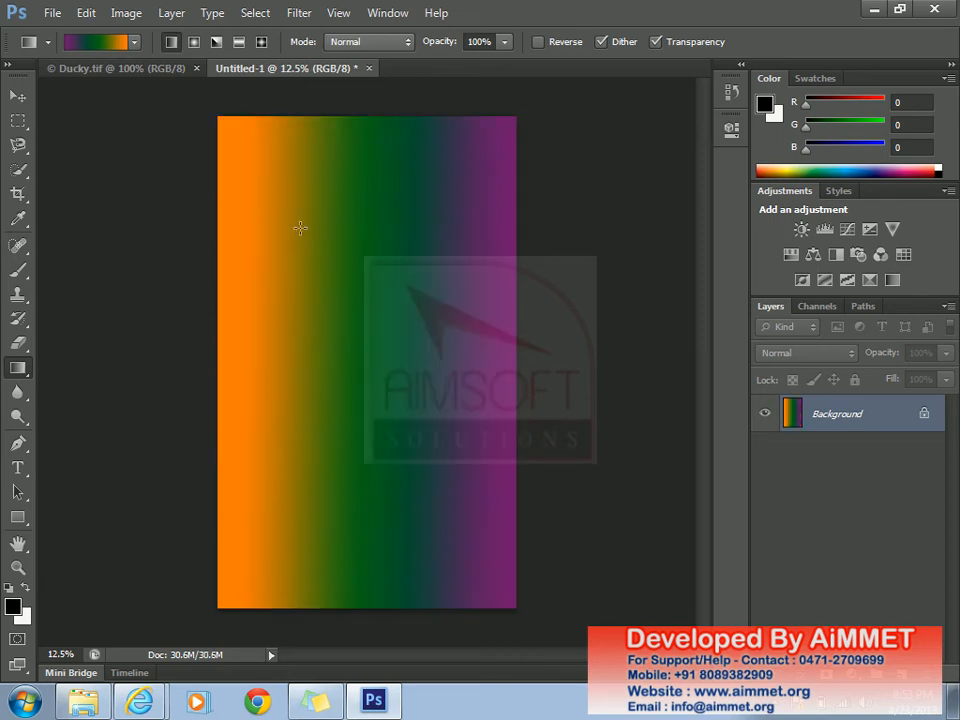
{"action": "left_click_drag", "start_coordinate": [279, 182], "coordinate": [403, 369]}
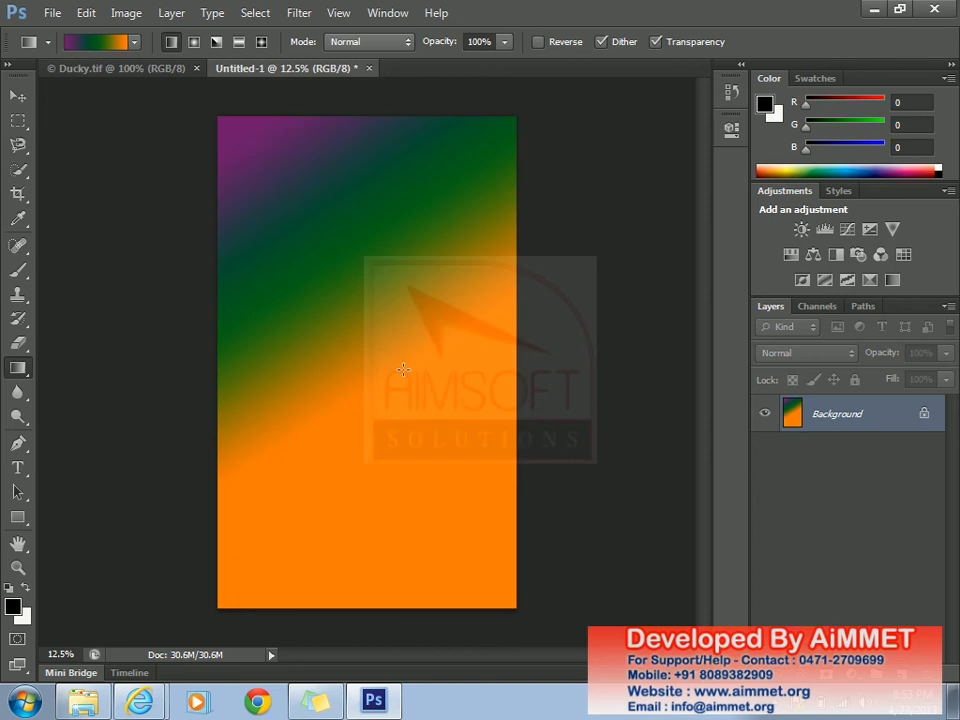
{"action": "left_click_drag", "start_coordinate": [465, 174], "coordinate": [270, 621]}
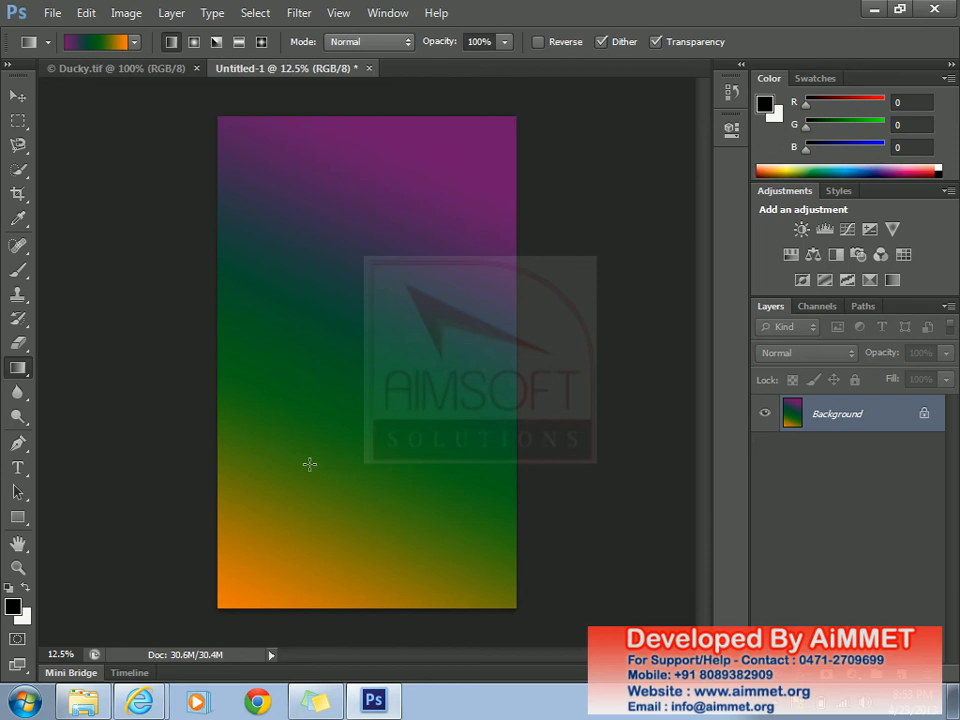
- Load the Metals set from the Gradient picker's gear menu and Append it to the current presets
{"action": "left_click", "coordinate": [134, 43]}
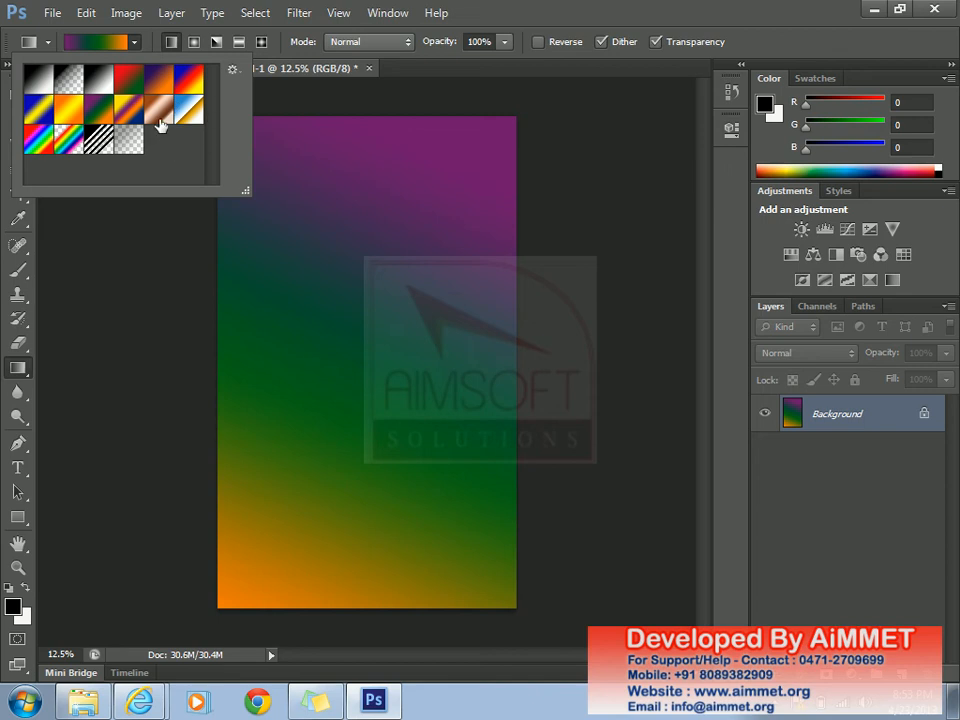
{"action": "left_click", "coordinate": [233, 70]}
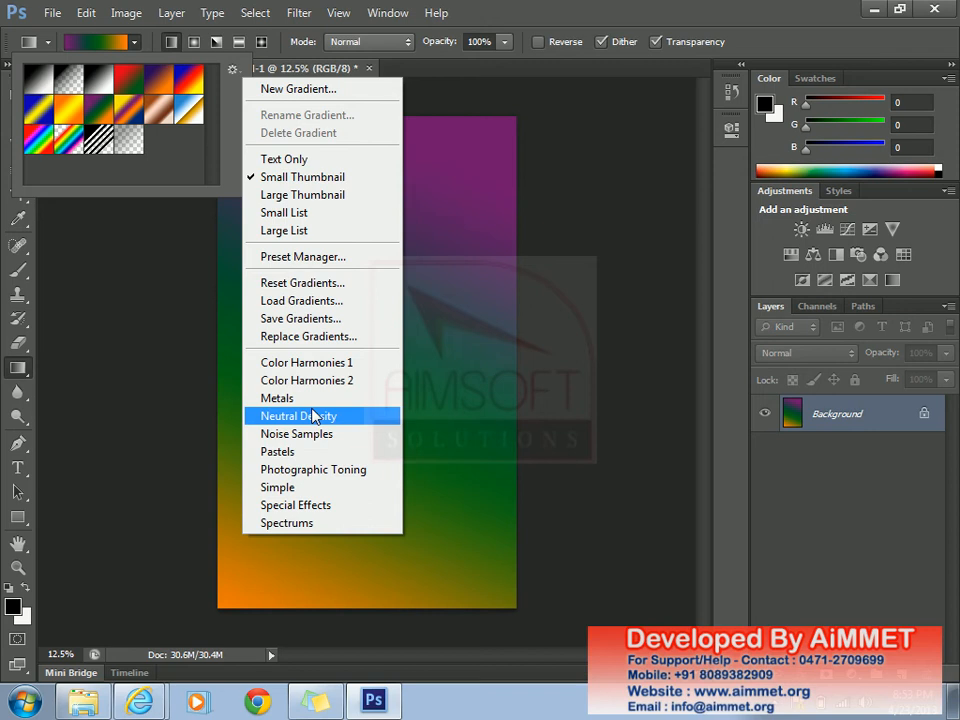
{"action": "left_click", "coordinate": [278, 398]}
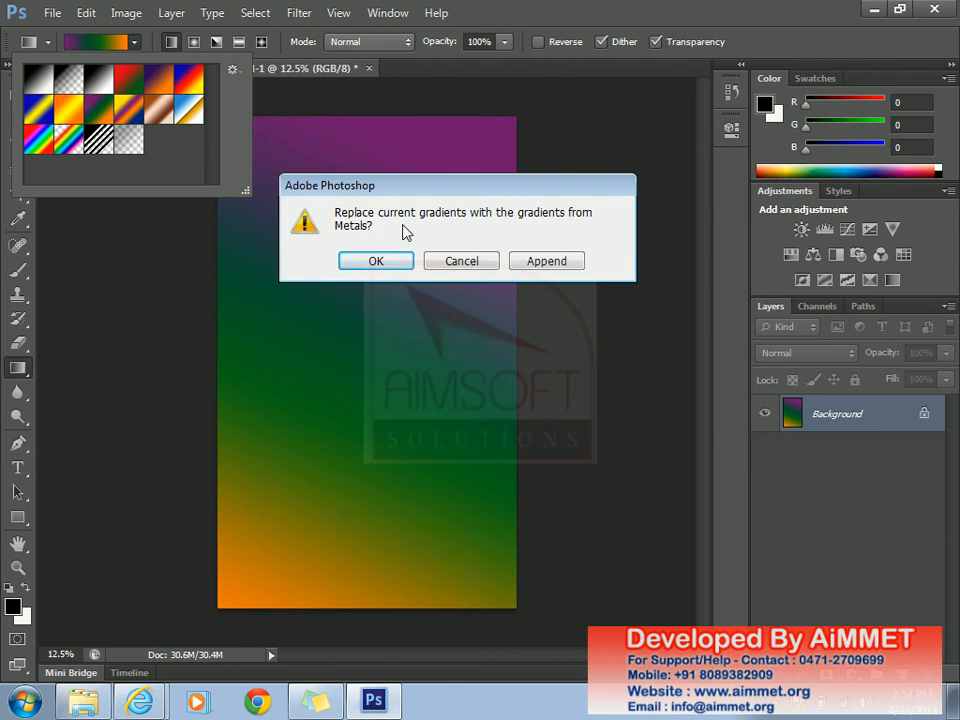
{"action": "left_click", "coordinate": [565, 266]}
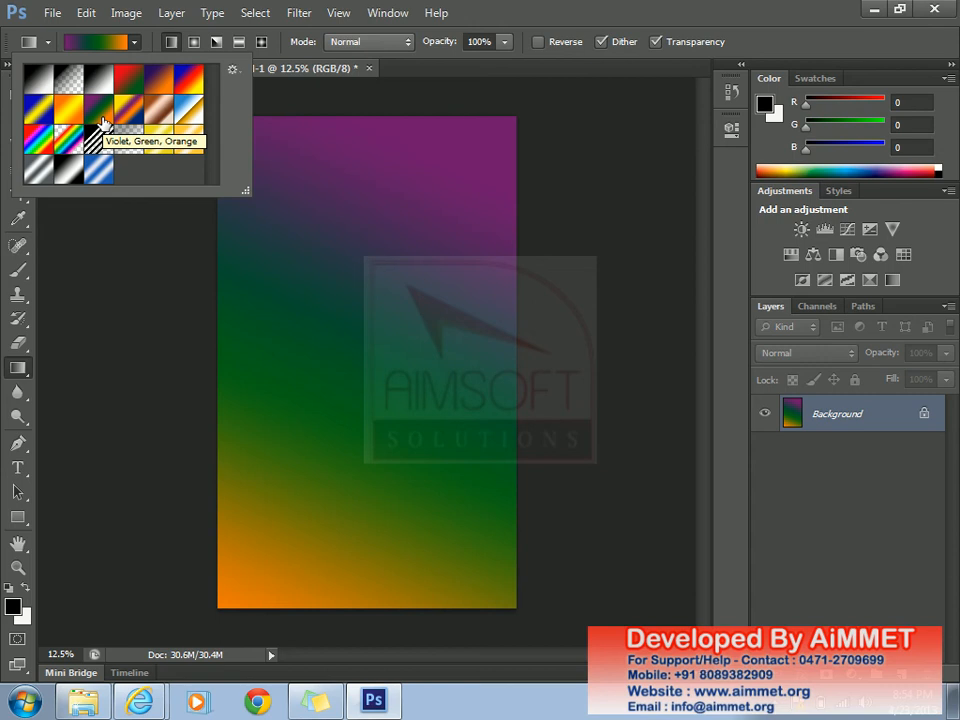
- Apply the Silver preset in repeated diagonal sweeps, finishing with a long drag down from the top-left
{"action": "left_click", "coordinate": [44, 172]}
{"action": "mouse_move", "coordinate": [250, 150]}
{"action": "left_mouse_down"}
{"action": "mouse_move", "coordinate": [281, 161]}
{"action": "mouse_move", "coordinate": [418, 360]}
{"action": "left_mouse_up"}
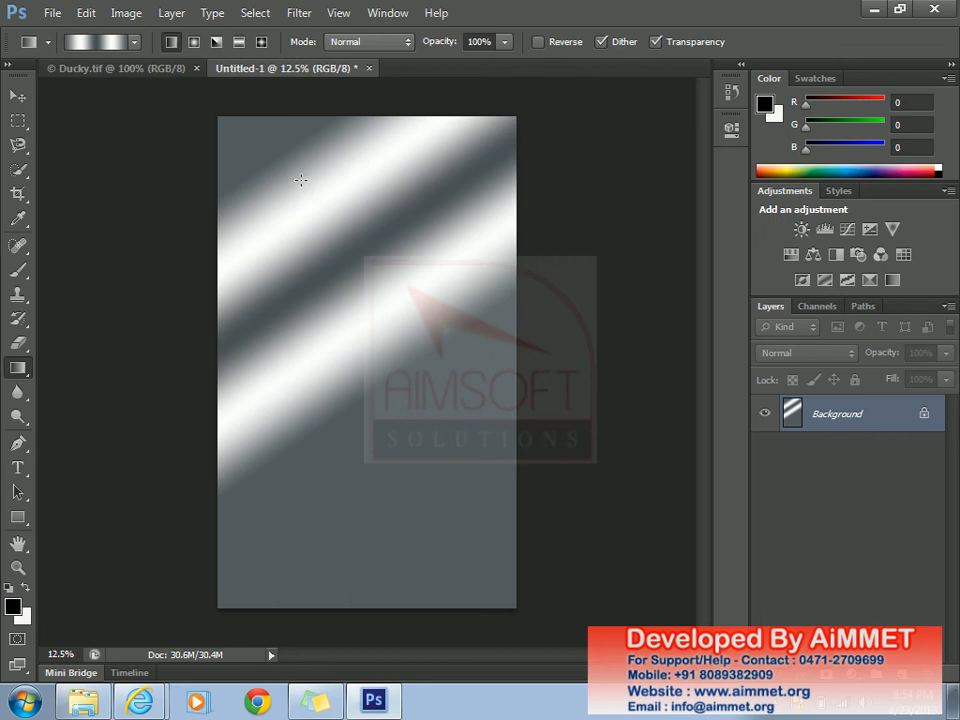
{"action": "left_click_drag", "start_coordinate": [258, 212], "coordinate": [298, 358]}
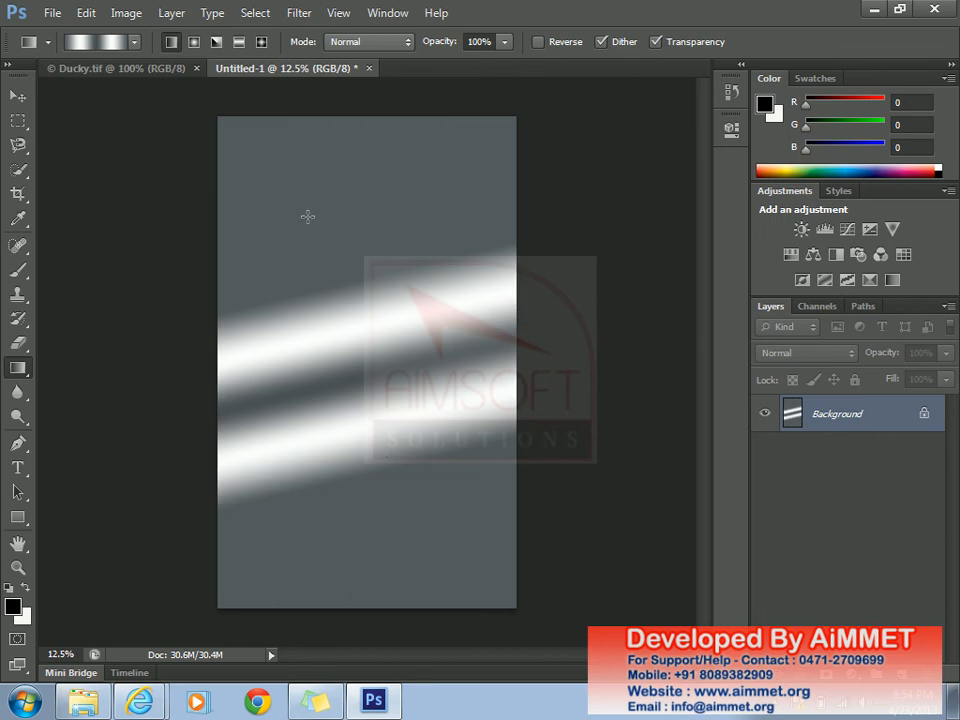
{"action": "left_click_drag", "start_coordinate": [264, 144], "coordinate": [375, 314]}
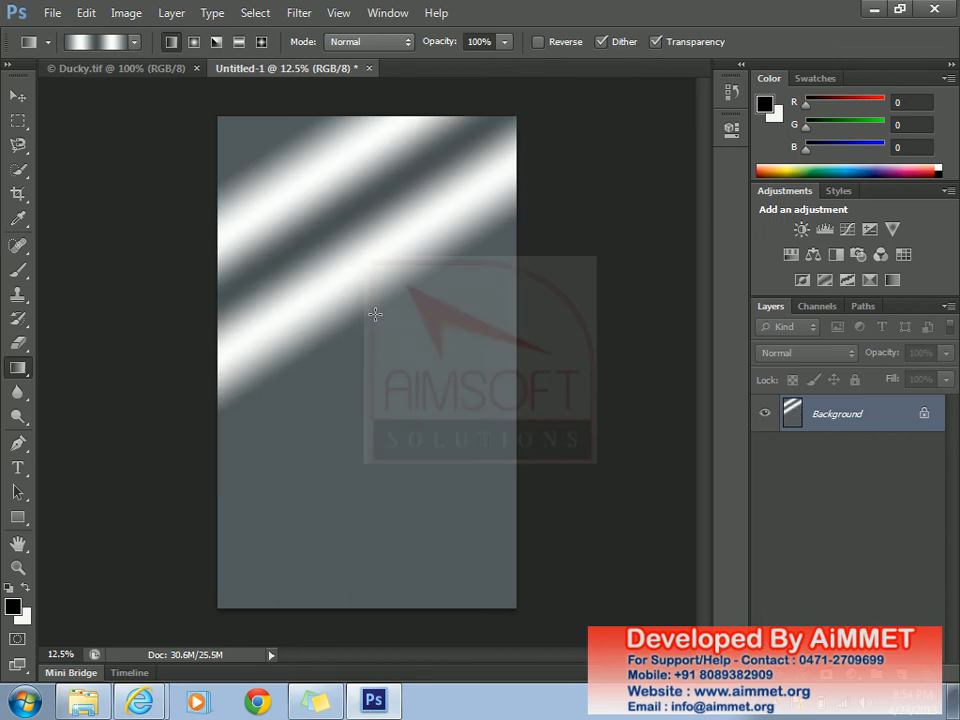
{"action": "left_click_drag", "start_coordinate": [231, 129], "coordinate": [491, 591]}
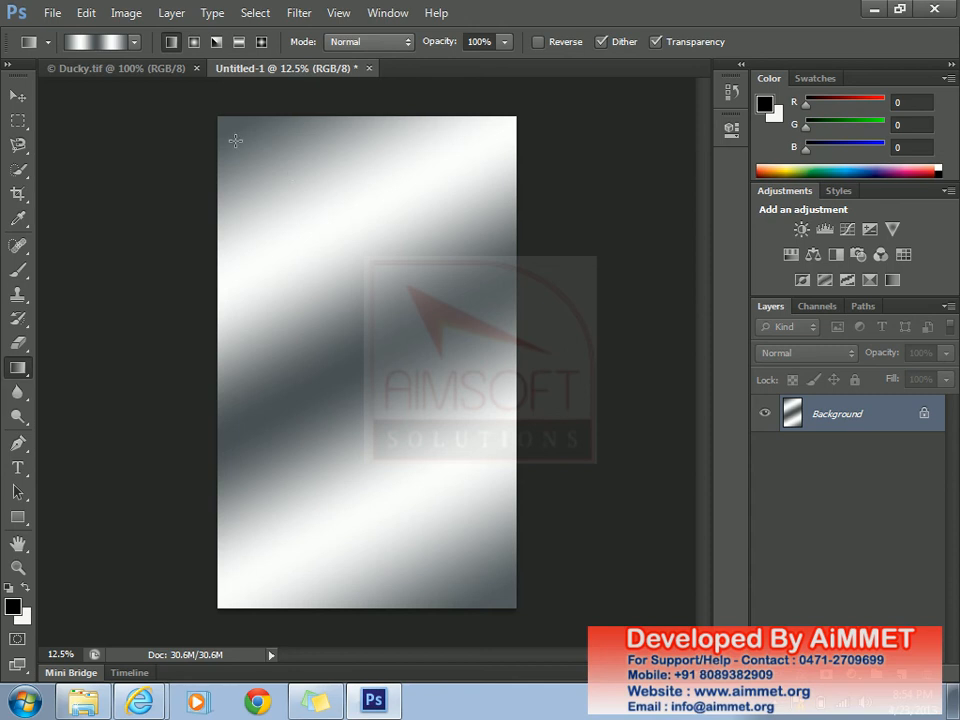
{"action": "left_click_drag", "start_coordinate": [233, 138], "coordinate": [311, 229]}
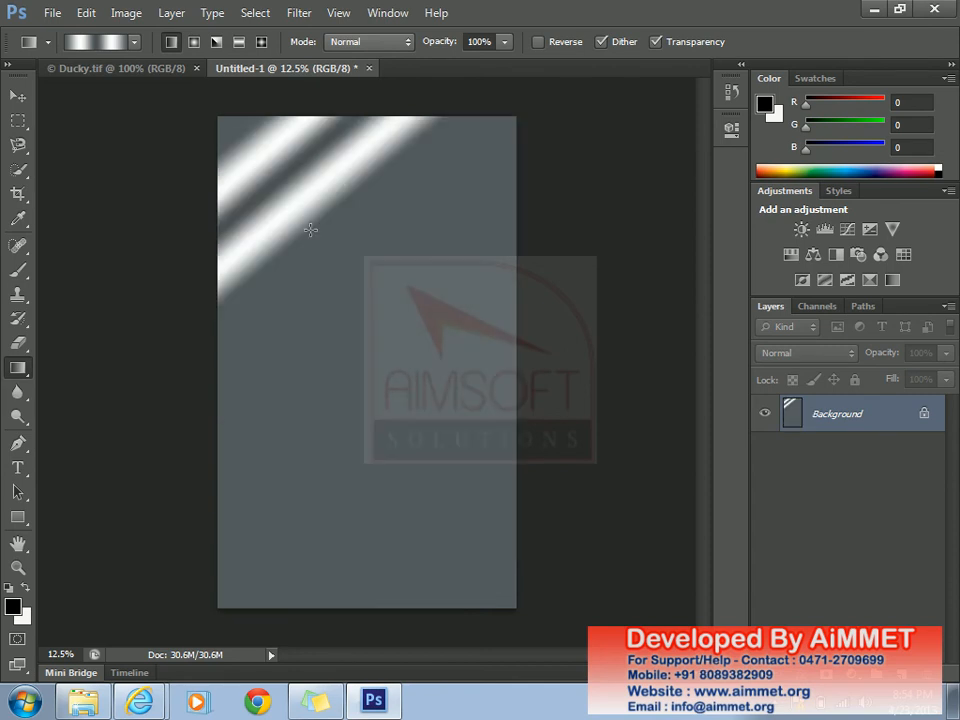
{"action": "left_click_drag", "start_coordinate": [511, 602], "coordinate": [477, 564]}
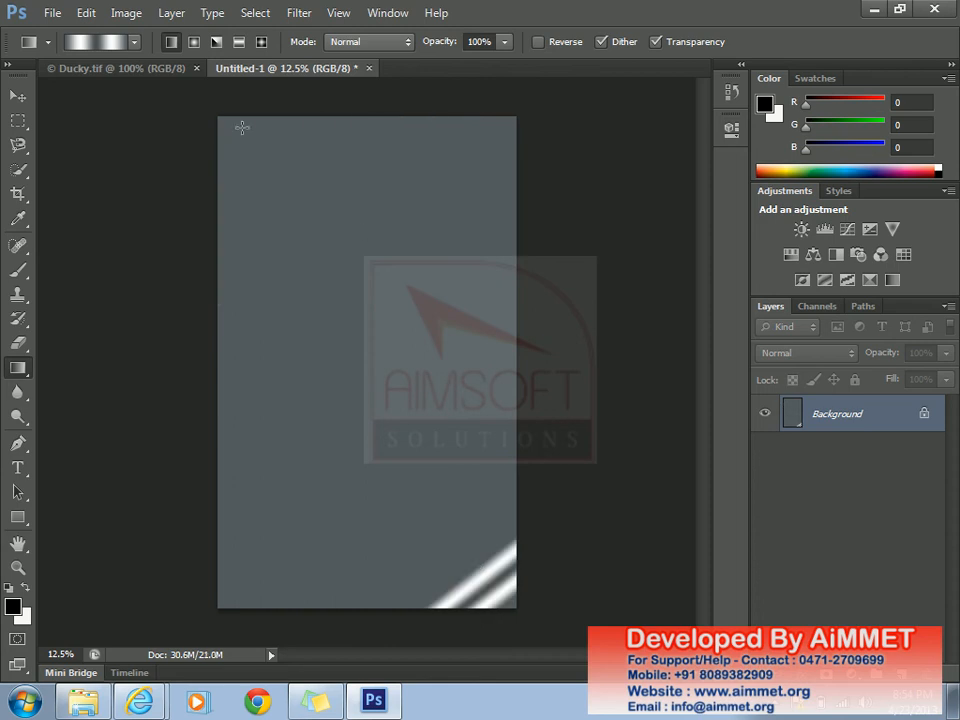
{"action": "left_click_drag", "start_coordinate": [236, 127], "coordinate": [420, 471]}
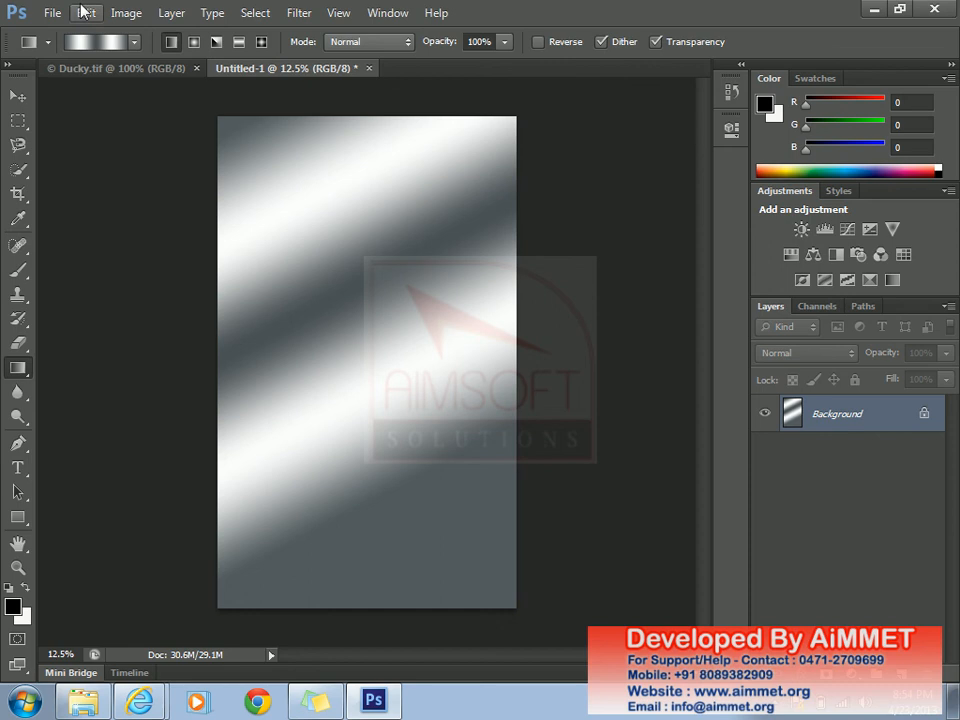
- Append the Noise Samples set to the existing gradient presets
{"action": "left_click", "coordinate": [133, 43]}
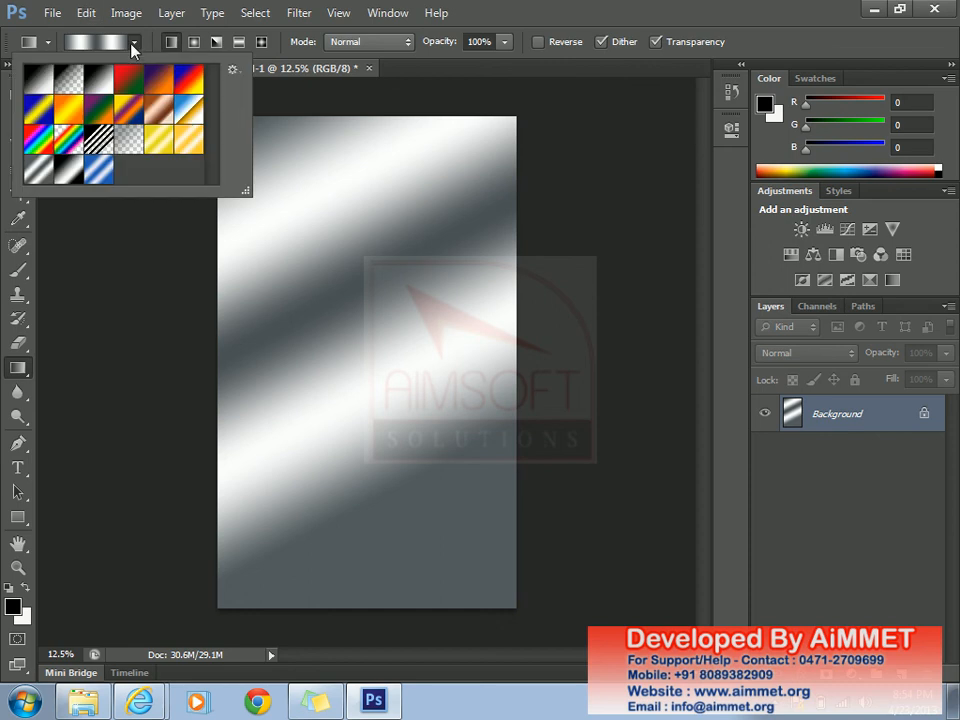
{"action": "left_click", "coordinate": [233, 71]}
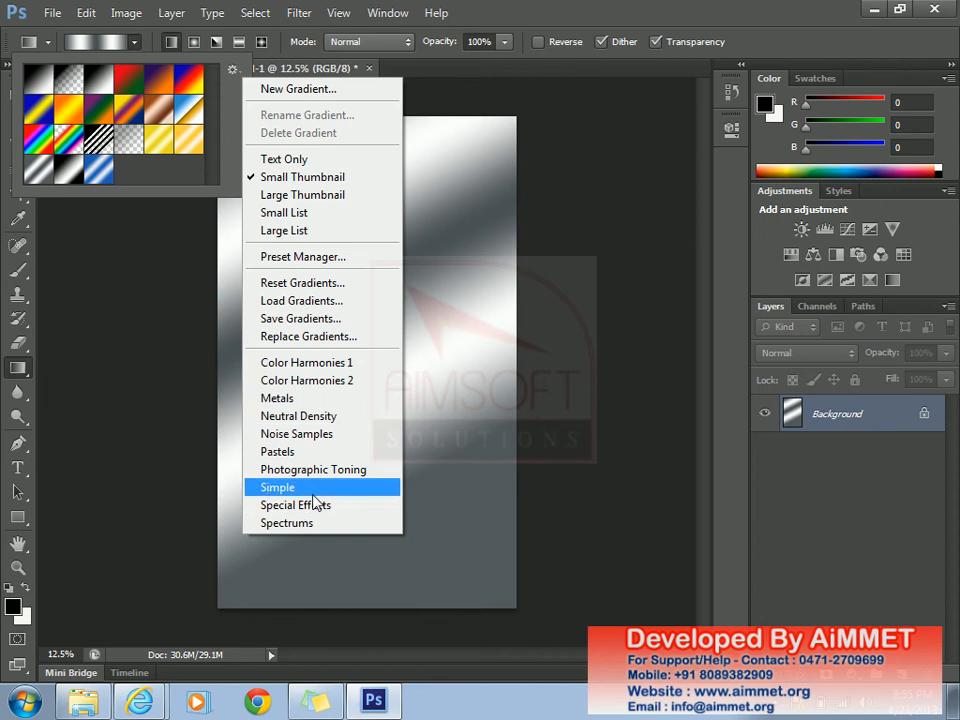
{"action": "left_click", "coordinate": [314, 437]}
{"action": "left_click", "coordinate": [558, 261]}
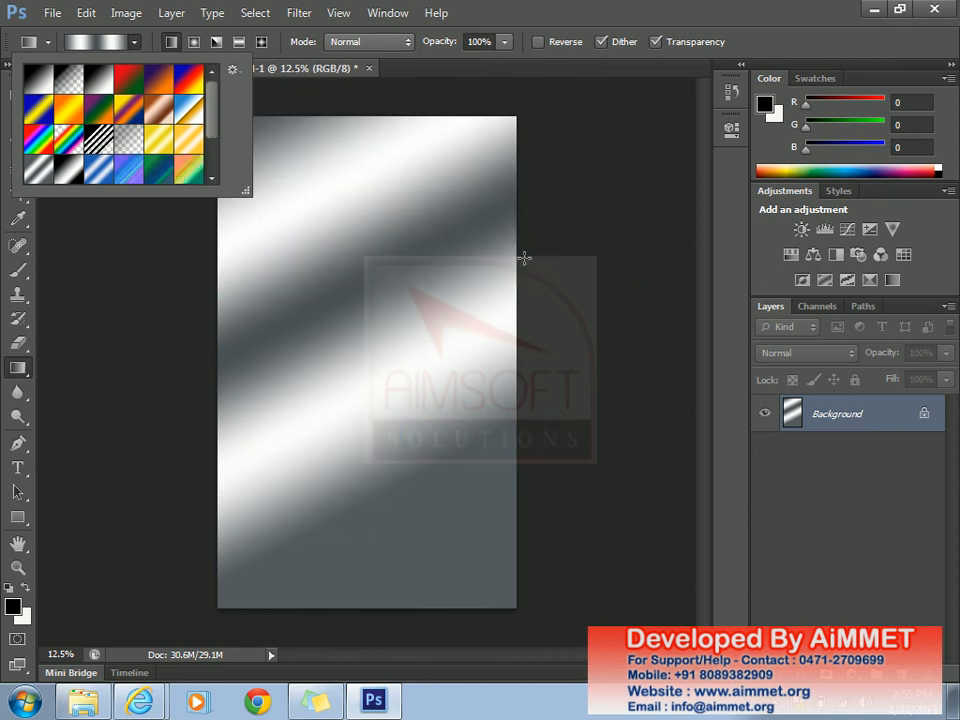
{"action": "scroll", "coordinate": [211, 110], "scroll_direction": "down", "scroll_amount": 2}
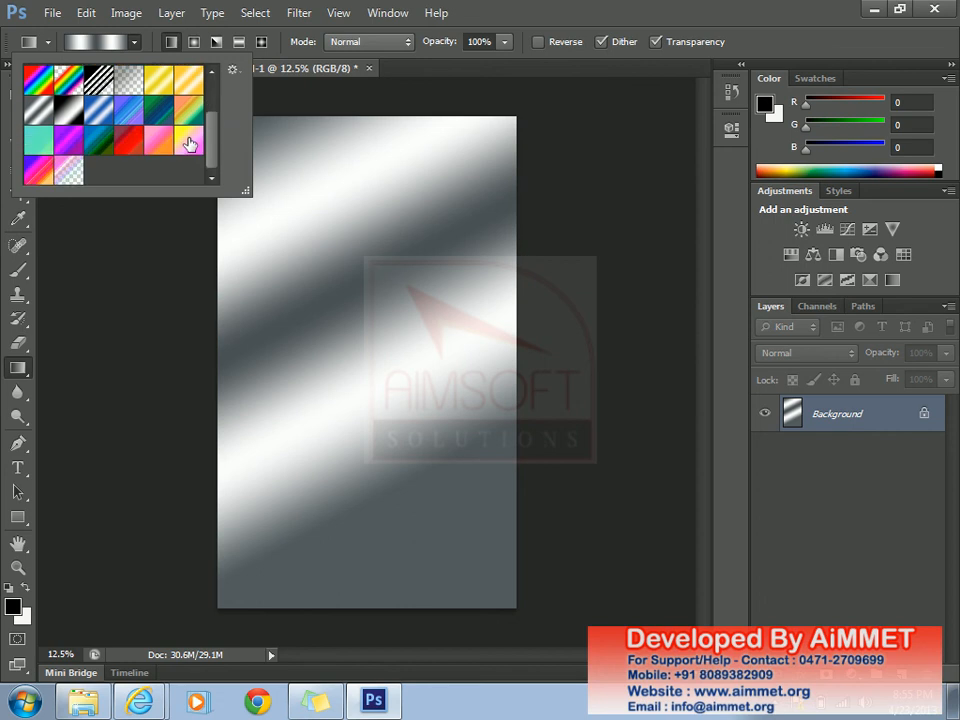
- Fill the canvas with the pink-yellow noise gradient, pink at top and yellow at bottom
{"action": "left_click", "coordinate": [189, 141]}
{"action": "left_click", "coordinate": [315, 211]}
{"action": "left_click_drag", "start_coordinate": [341, 176], "coordinate": [446, 519]}
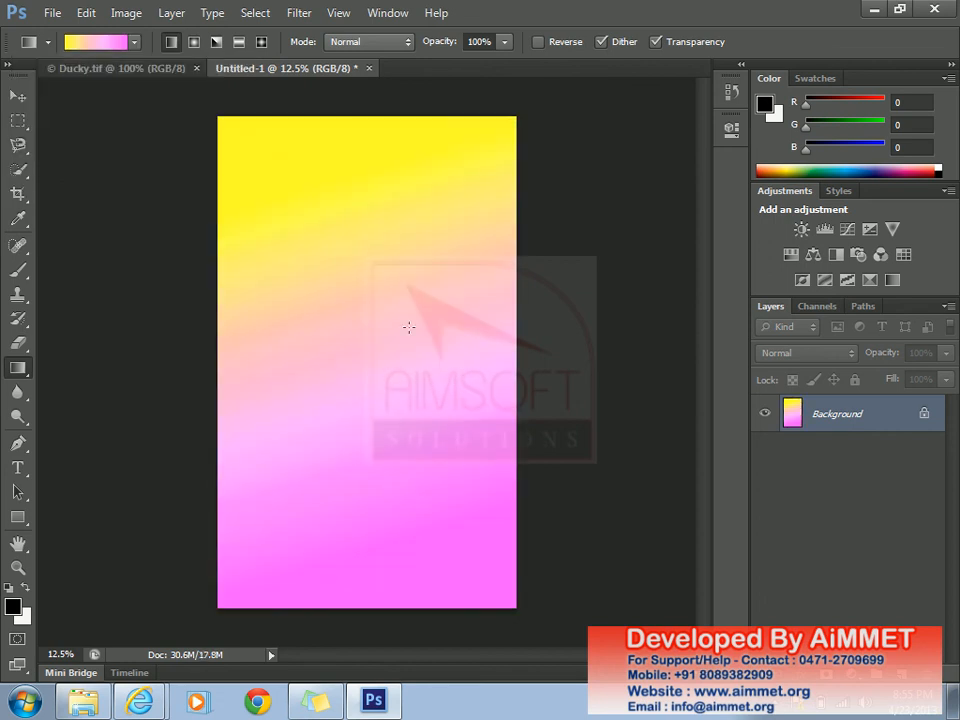
{"action": "left_click_drag", "start_coordinate": [396, 482], "coordinate": [290, 181]}
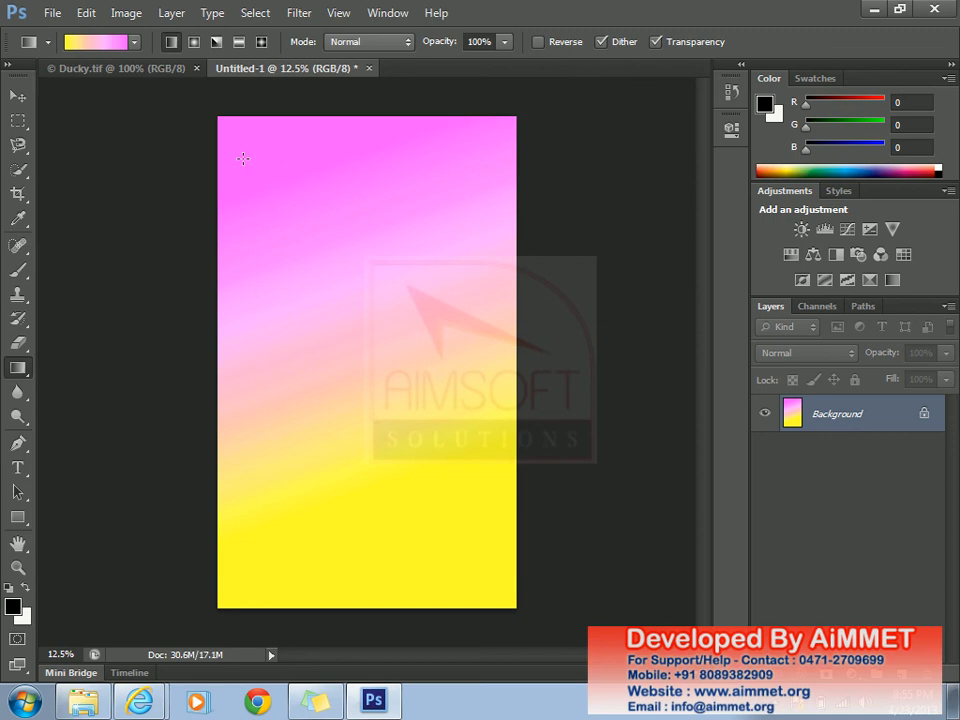
- Select the black-to-white preset and bring it up in the Gradient Editor
{"action": "left_click", "coordinate": [134, 44]}
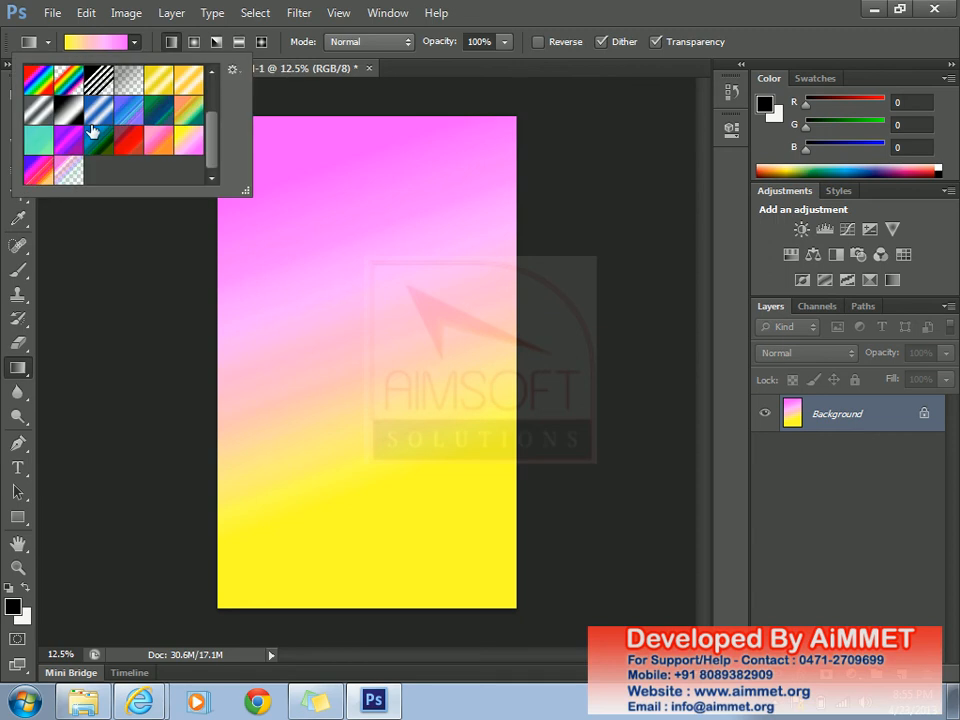
{"action": "left_click_drag", "start_coordinate": [212, 155], "coordinate": [210, 78]}
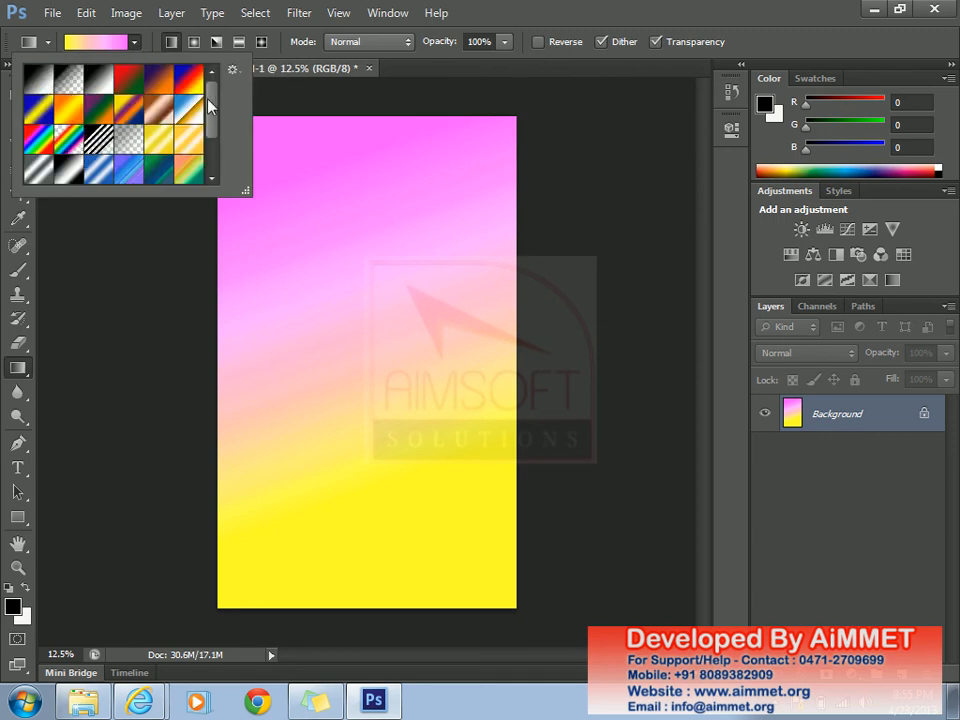
{"action": "left_click", "coordinate": [38, 78]}
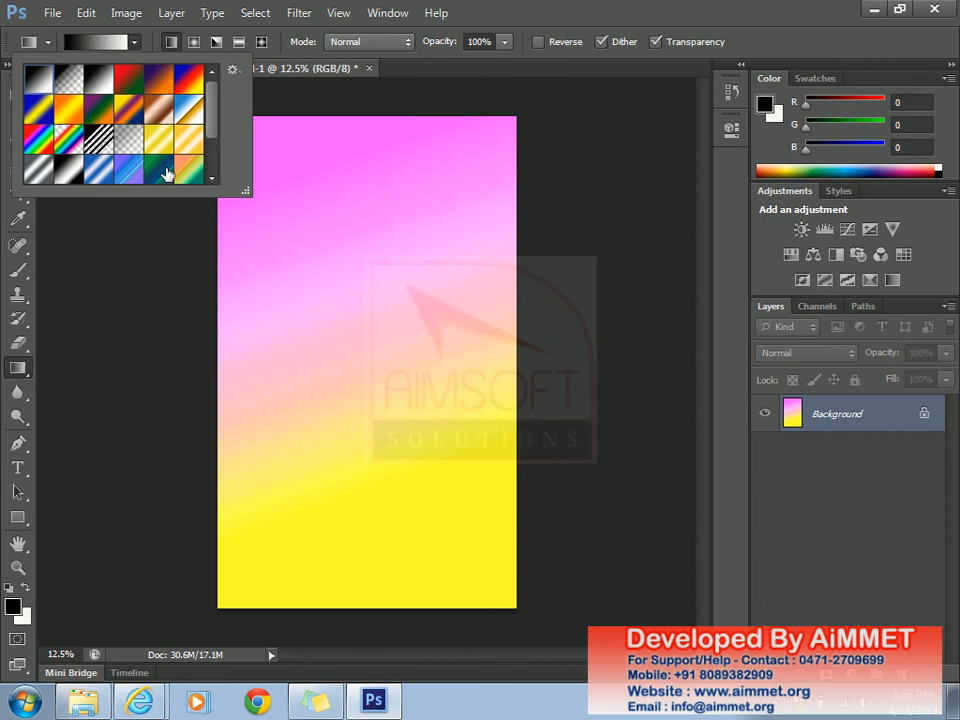
{"action": "left_click", "coordinate": [110, 48]}
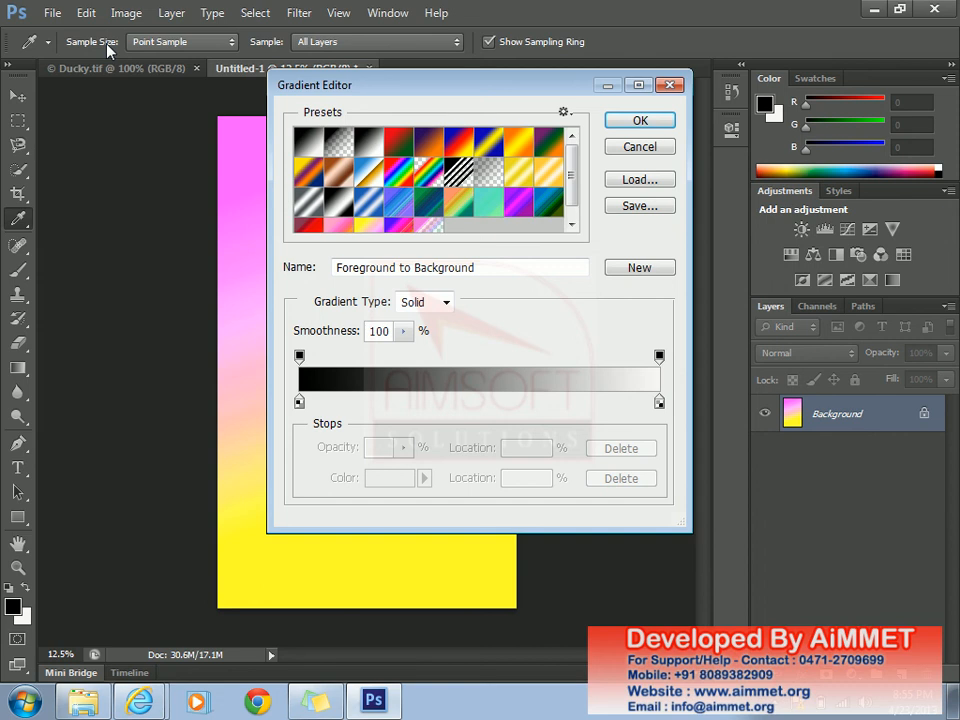
{"action": "left_click", "coordinate": [640, 147]}
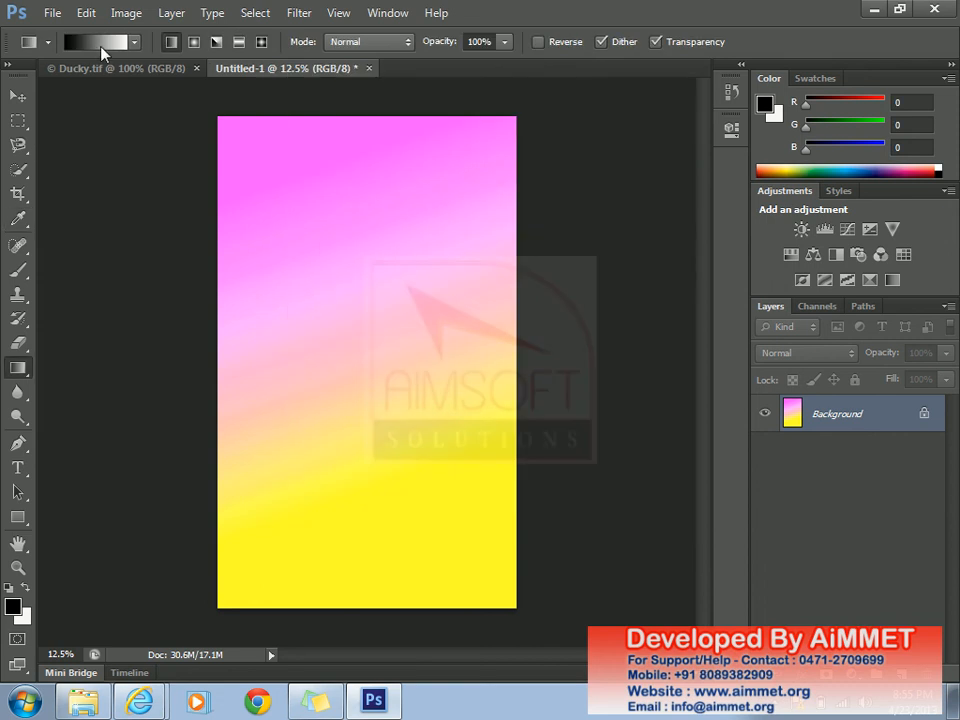
{"action": "left_click", "coordinate": [133, 45]}
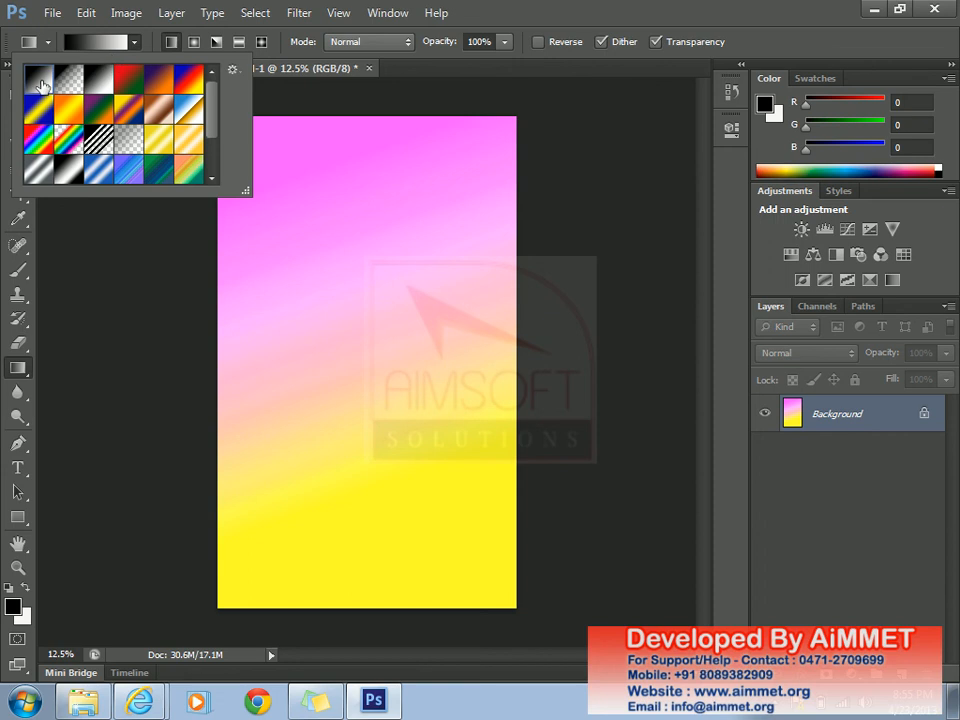
{"action": "left_click", "coordinate": [100, 42]}
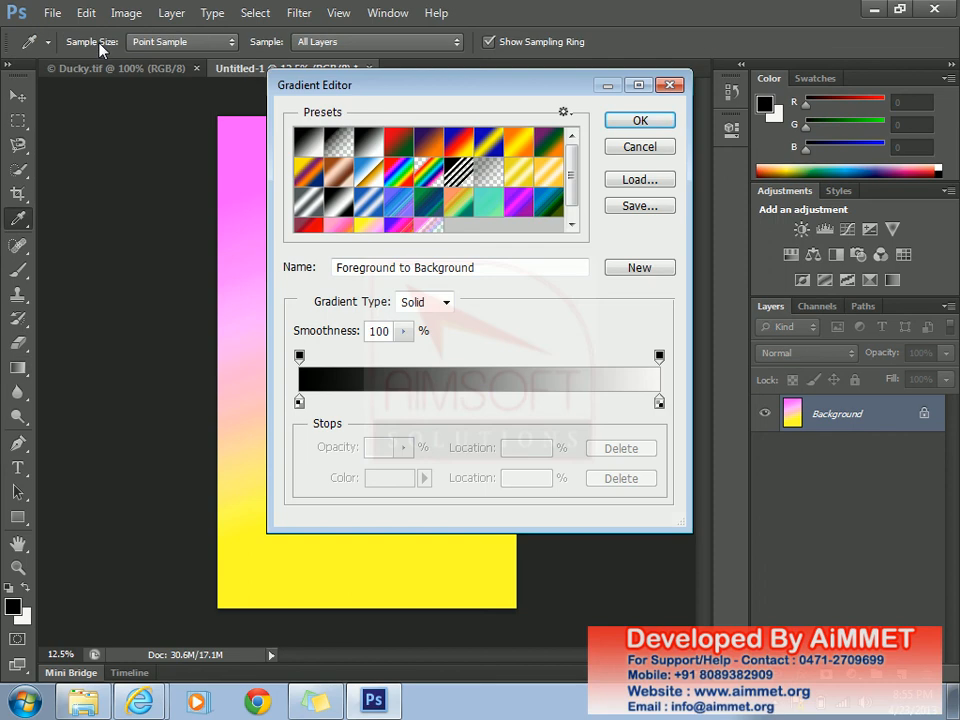
- Set the gradient's left colour stop to bright red
{"action": "left_click", "coordinate": [298, 402]}
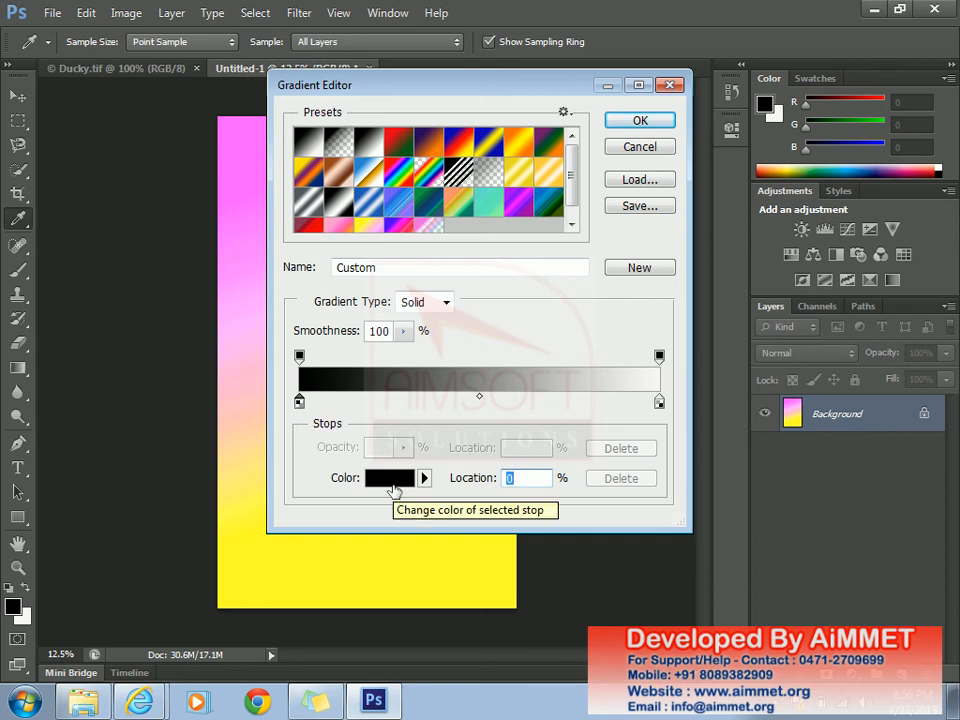
{"action": "left_click", "coordinate": [394, 490]}
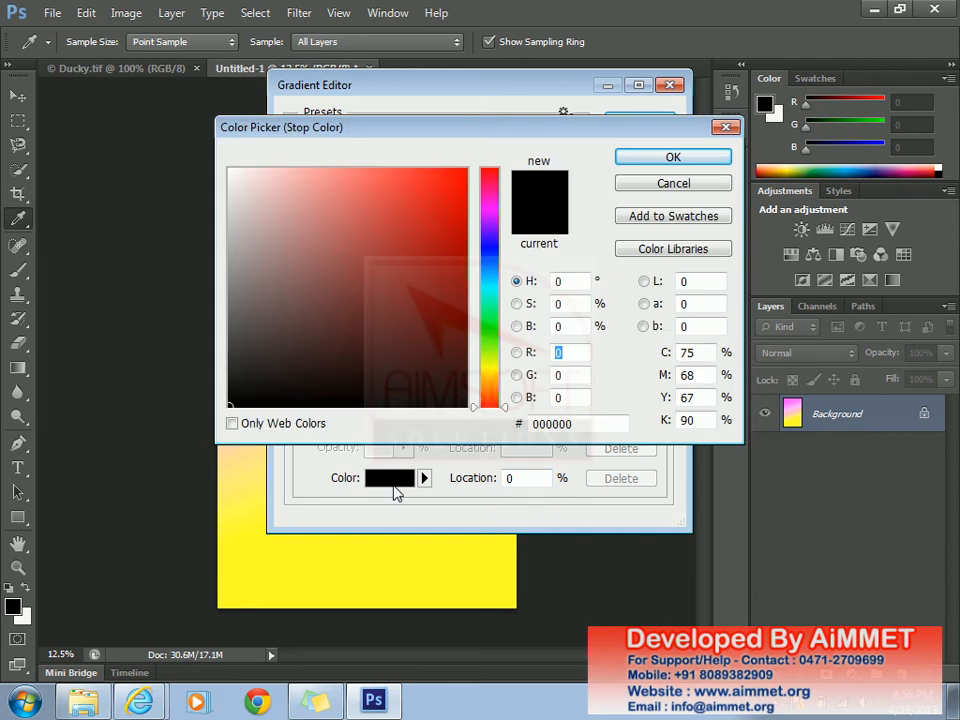
{"action": "left_click", "coordinate": [453, 181]}
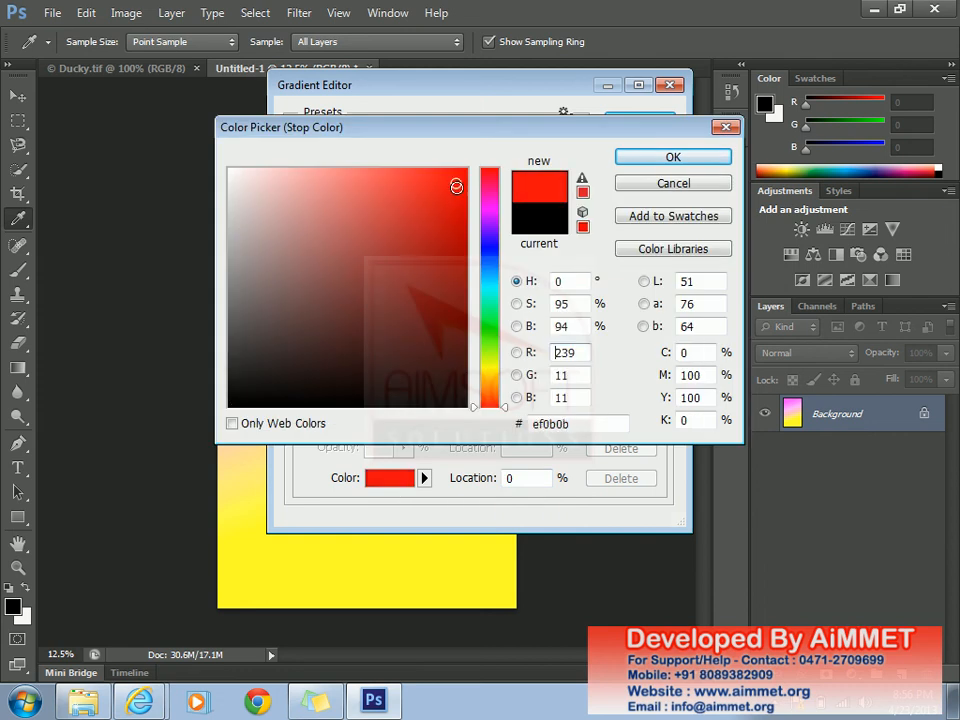
{"action": "left_click", "coordinate": [459, 206]}
{"action": "left_click", "coordinate": [456, 188]}
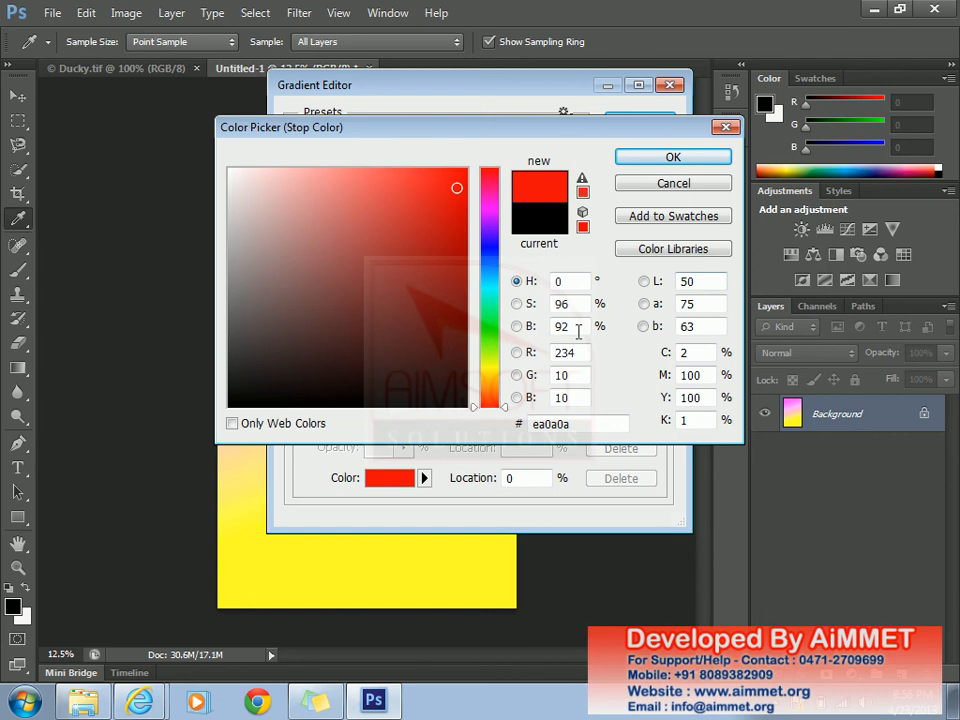
{"action": "left_click", "coordinate": [689, 159]}
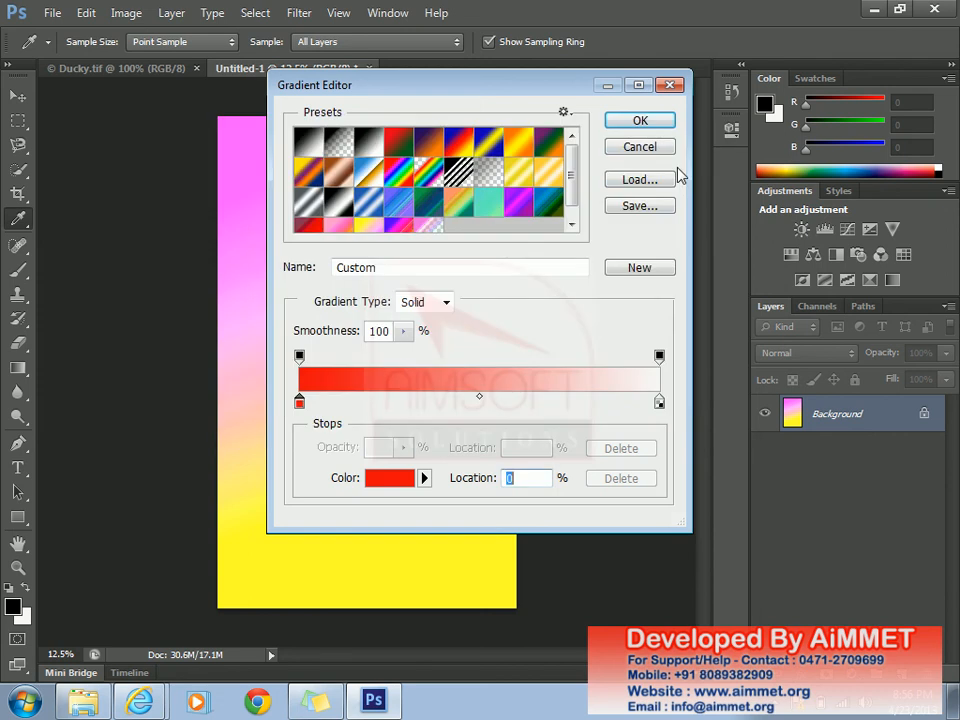
- Set the right colour stop to bright green 55e011
{"action": "left_click", "coordinate": [659, 403]}
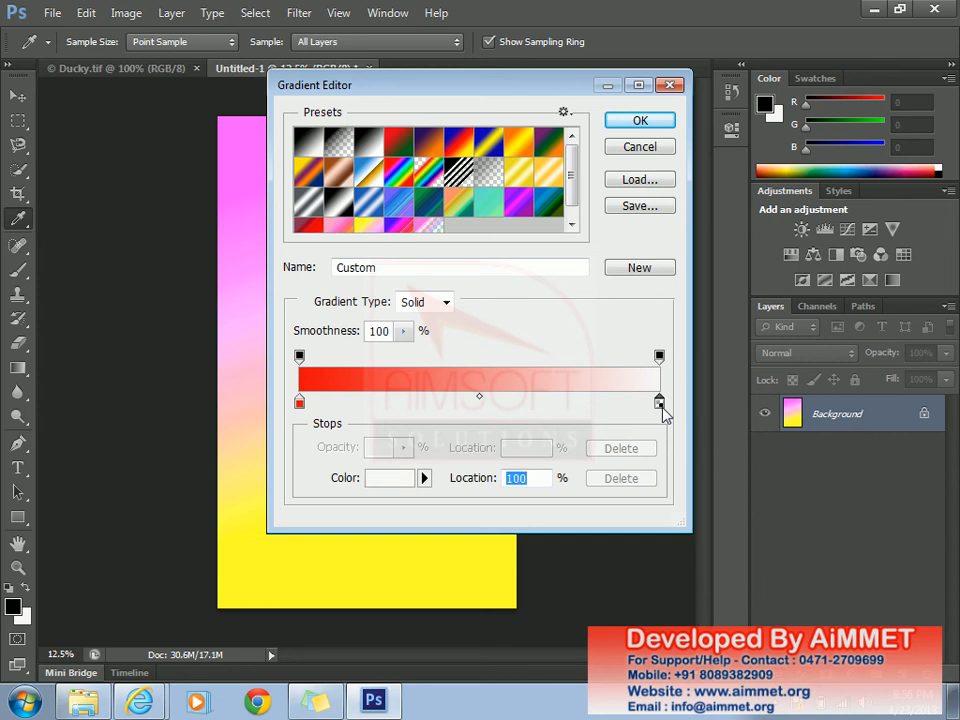
{"action": "double_click", "coordinate": [659, 403]}
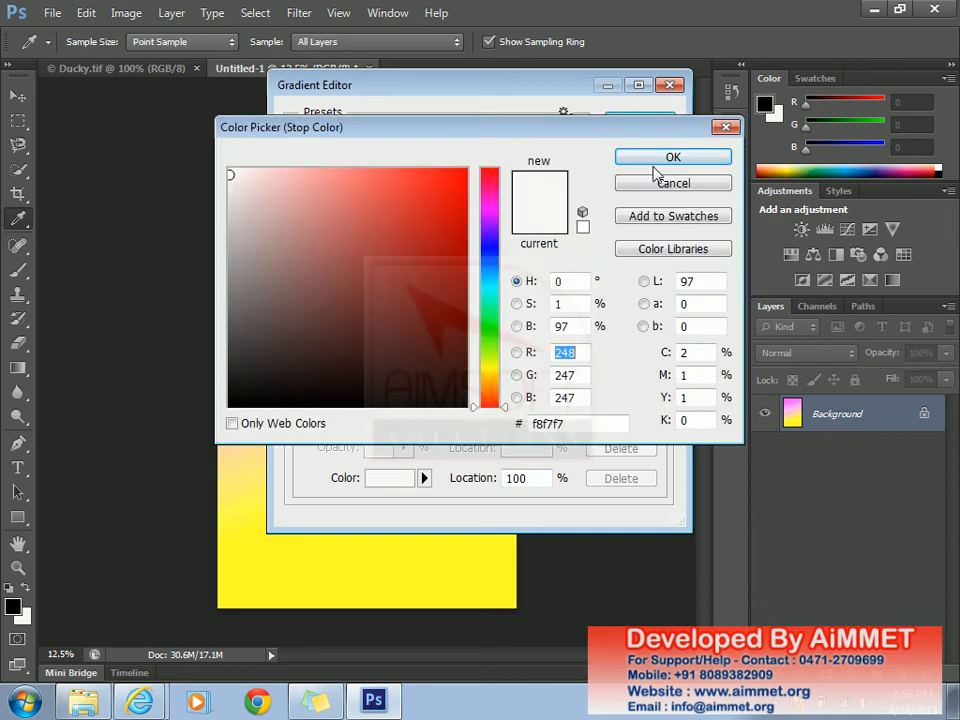
{"action": "left_click", "coordinate": [688, 185]}
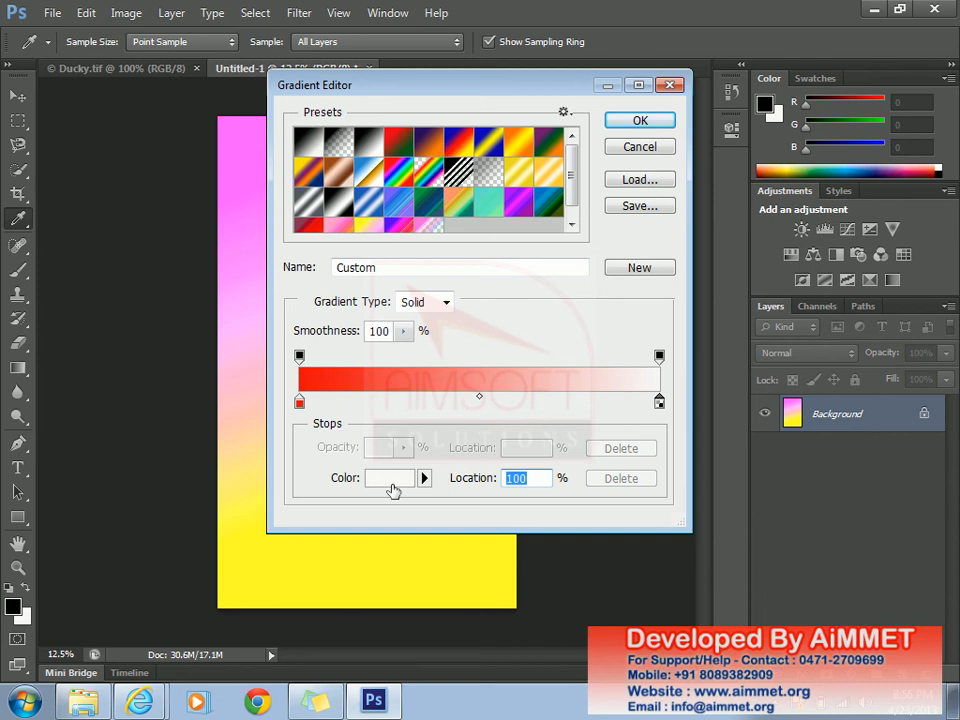
{"action": "left_click", "coordinate": [392, 478]}
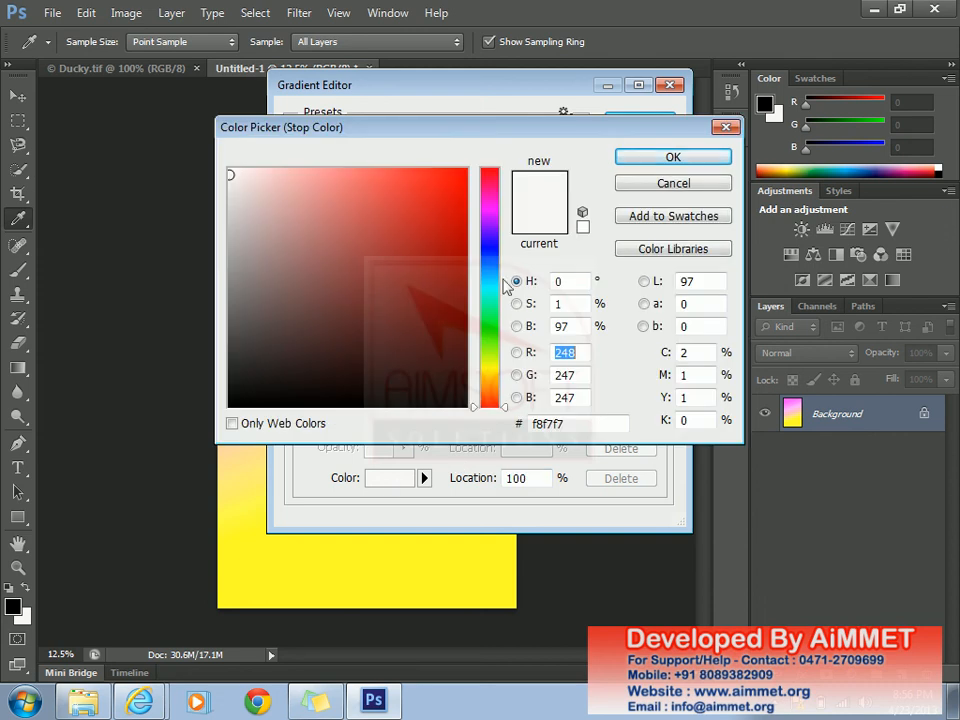
{"action": "left_click", "coordinate": [490, 341]}
{"action": "left_click", "coordinate": [450, 197]}
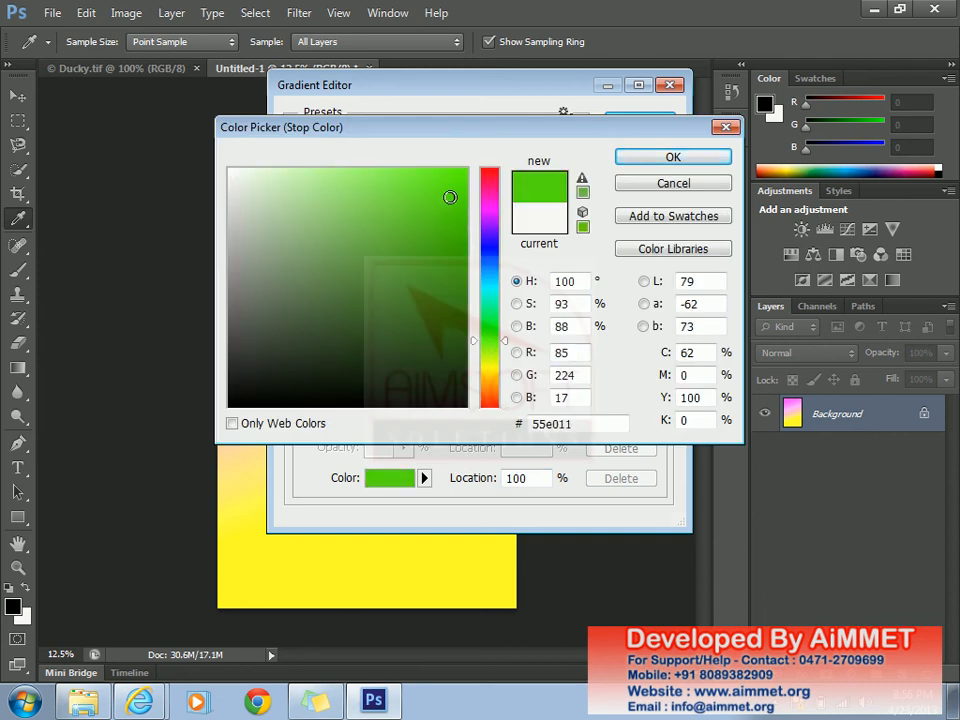
{"action": "left_click", "coordinate": [464, 215]}
{"action": "left_click", "coordinate": [671, 157]}
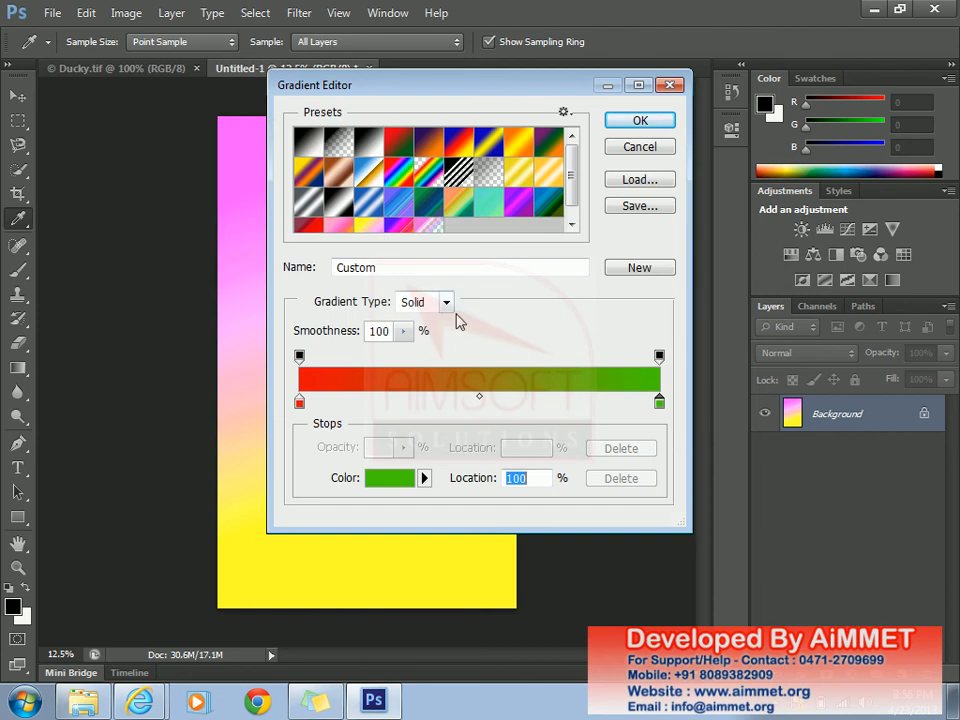
- Change the gradient type to Noise with the HSB colour model and confirm it
{"action": "left_click", "coordinate": [447, 303]}
{"action": "left_click", "coordinate": [436, 335]}
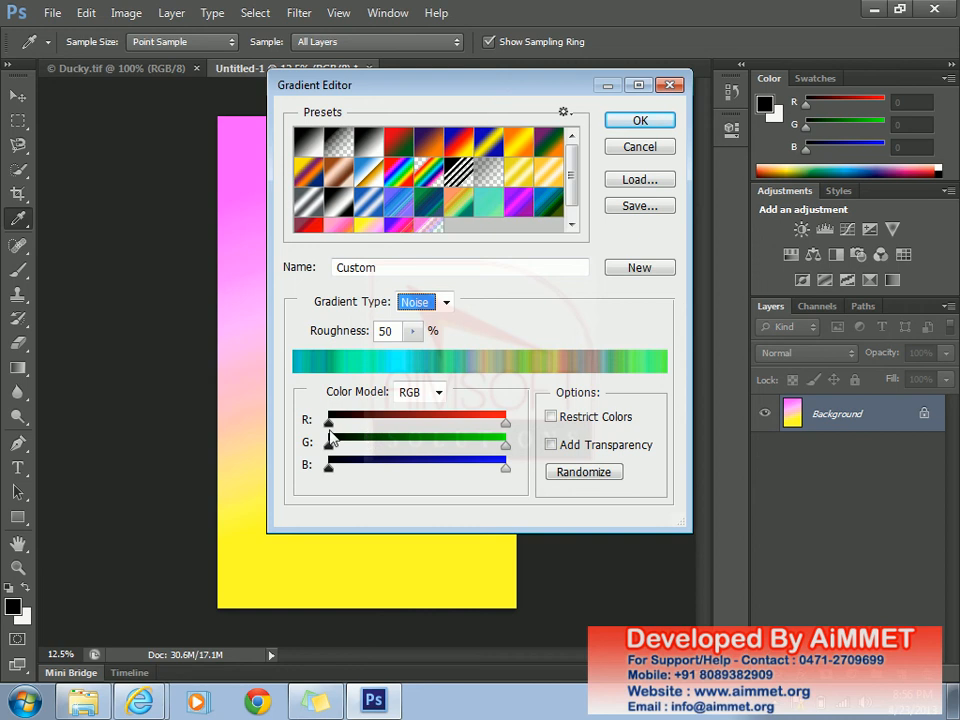
{"action": "left_click", "coordinate": [438, 392]}
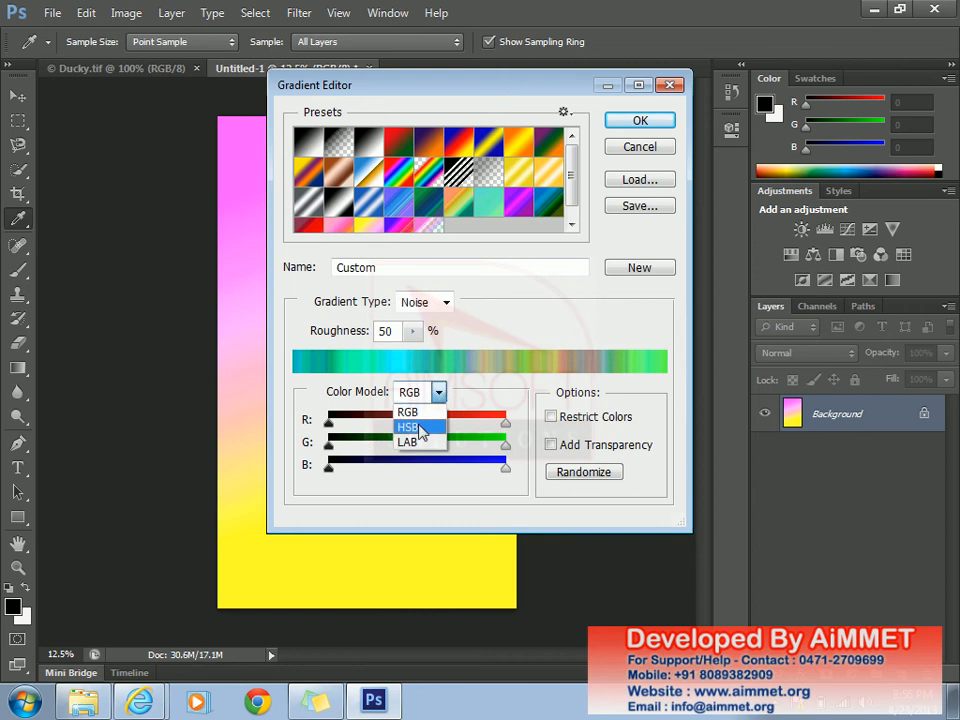
{"action": "left_click", "coordinate": [416, 427]}
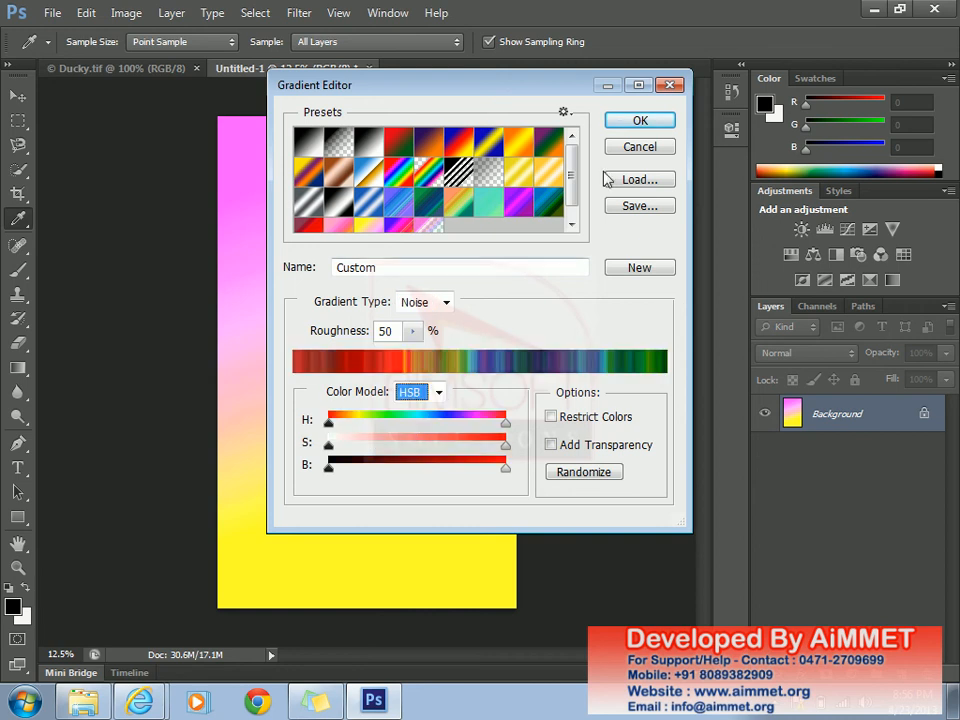
{"action": "left_click", "coordinate": [636, 131]}
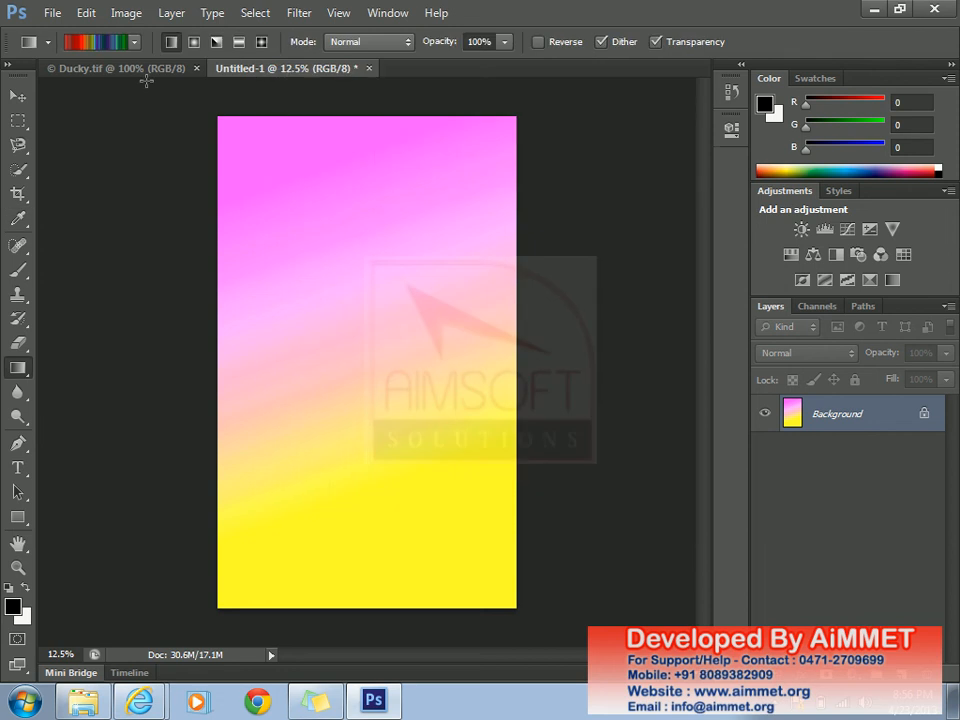
{"action": "left_click", "coordinate": [95, 45]}
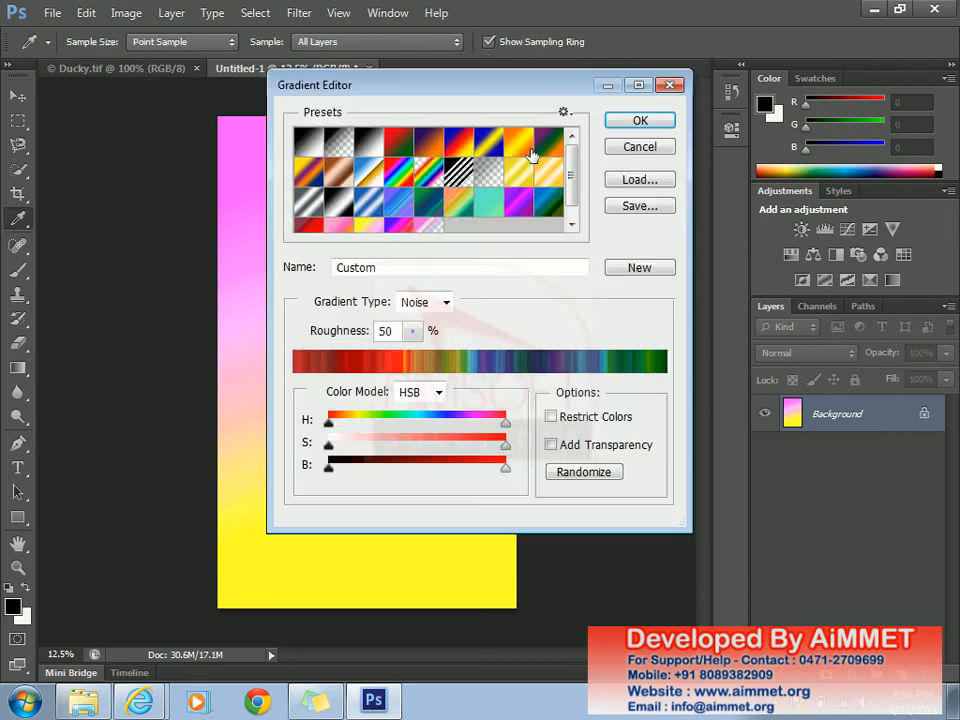
{"action": "left_click", "coordinate": [641, 131]}
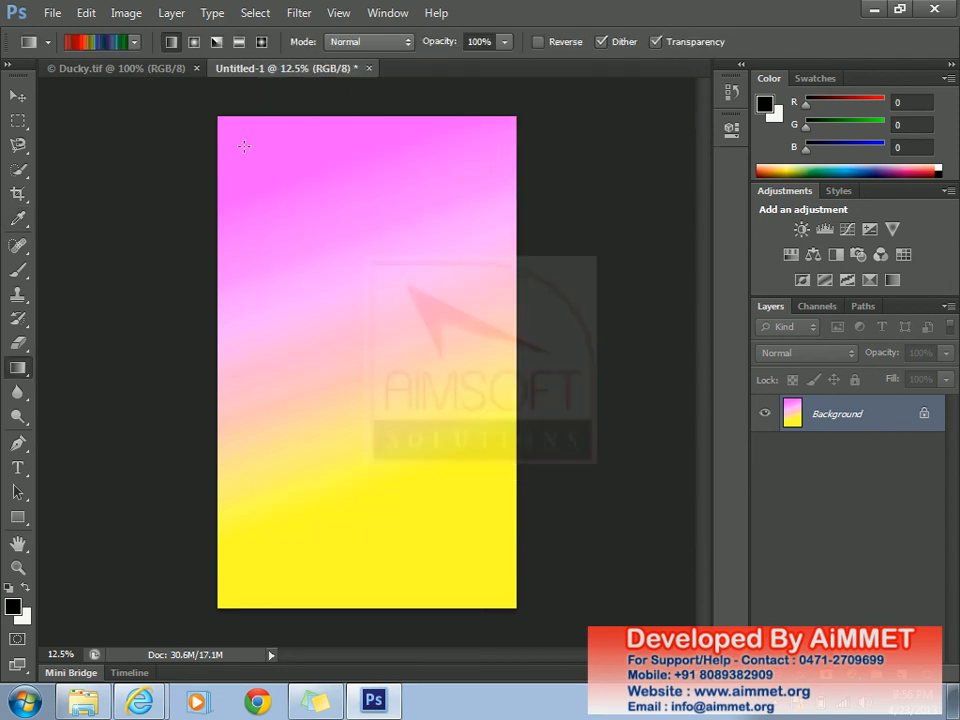
- Drag the HSB noise gradient diagonally, ending with a short drag down from the top-left corner
{"action": "left_click_drag", "start_coordinate": [240, 143], "coordinate": [400, 517]}
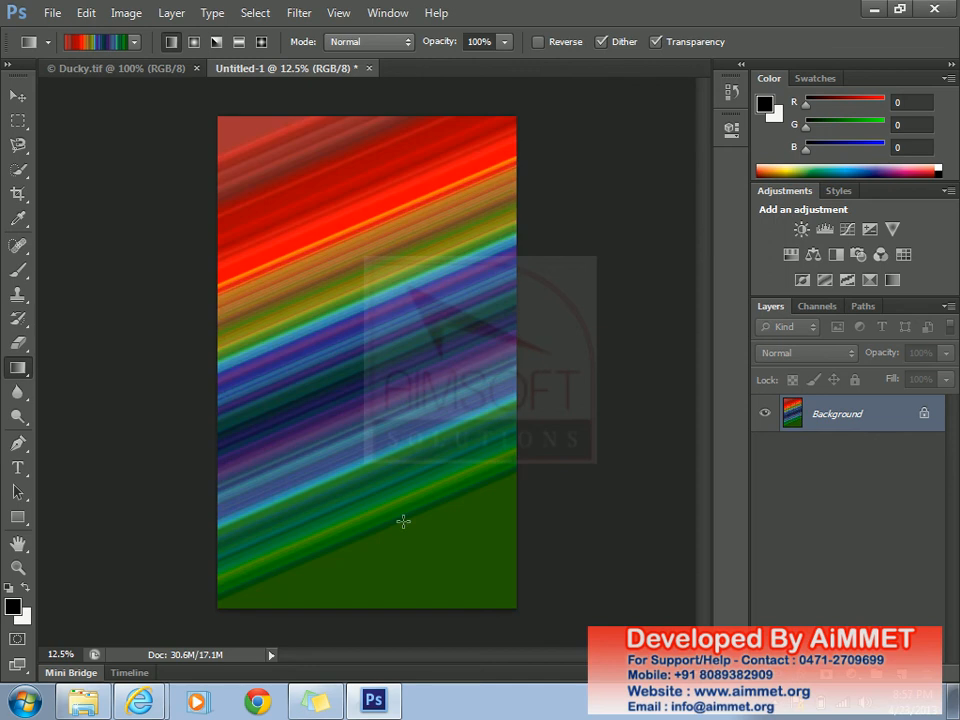
{"action": "left_click_drag", "start_coordinate": [442, 560], "coordinate": [365, 294]}
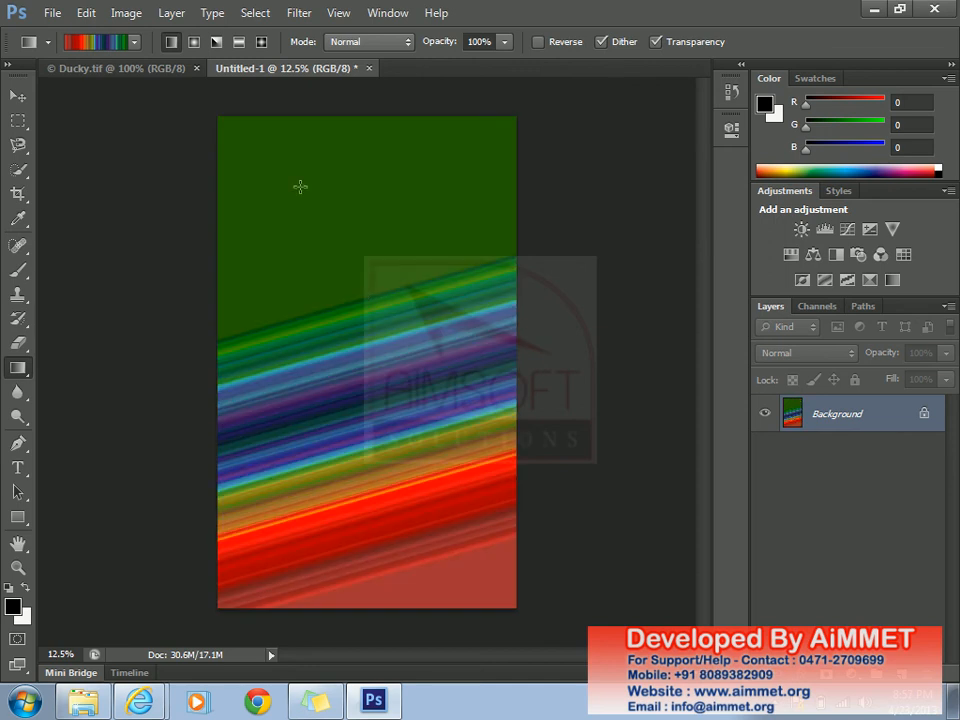
{"action": "left_click_drag", "start_coordinate": [300, 192], "coordinate": [396, 320]}
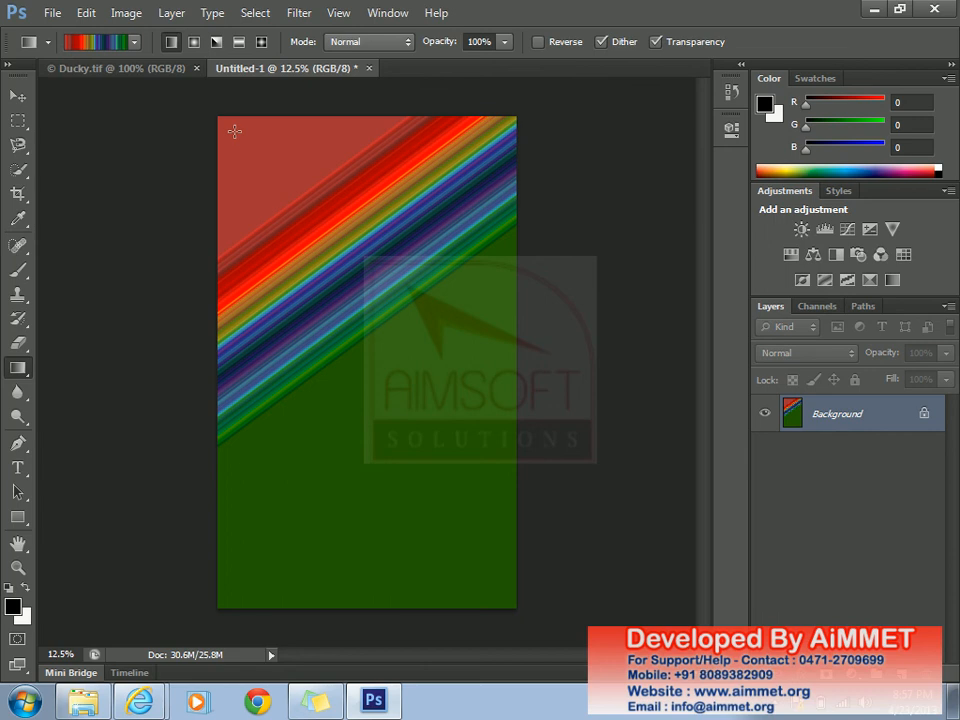
{"action": "left_click_drag", "start_coordinate": [234, 131], "coordinate": [337, 268]}
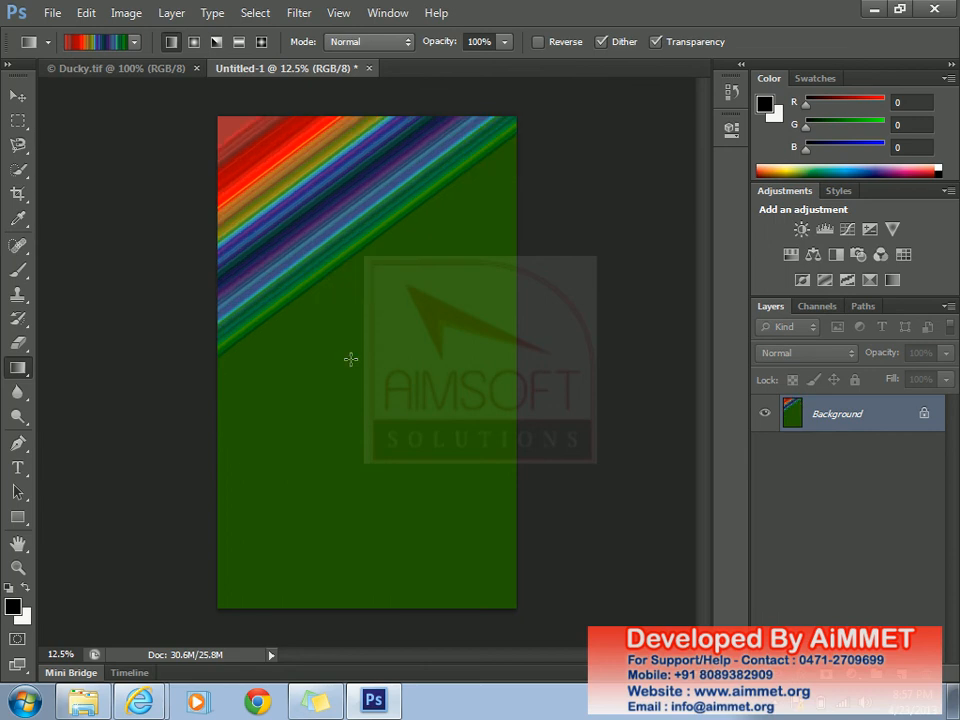